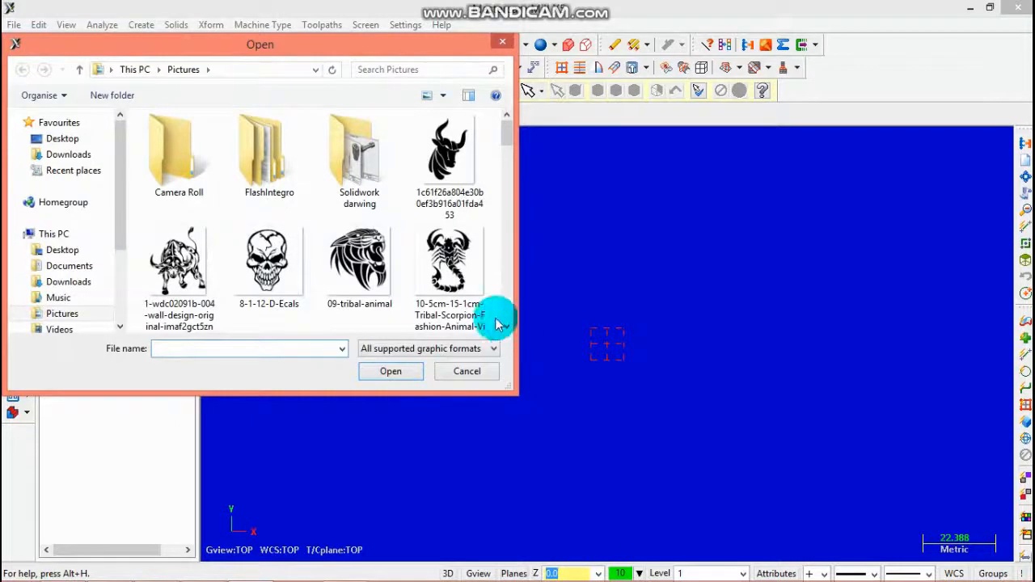
- Open the tribal turtle tattoo image from the Pictures folder for raster-to-vector conversion
left_click(506, 326)
left_click(506, 327)
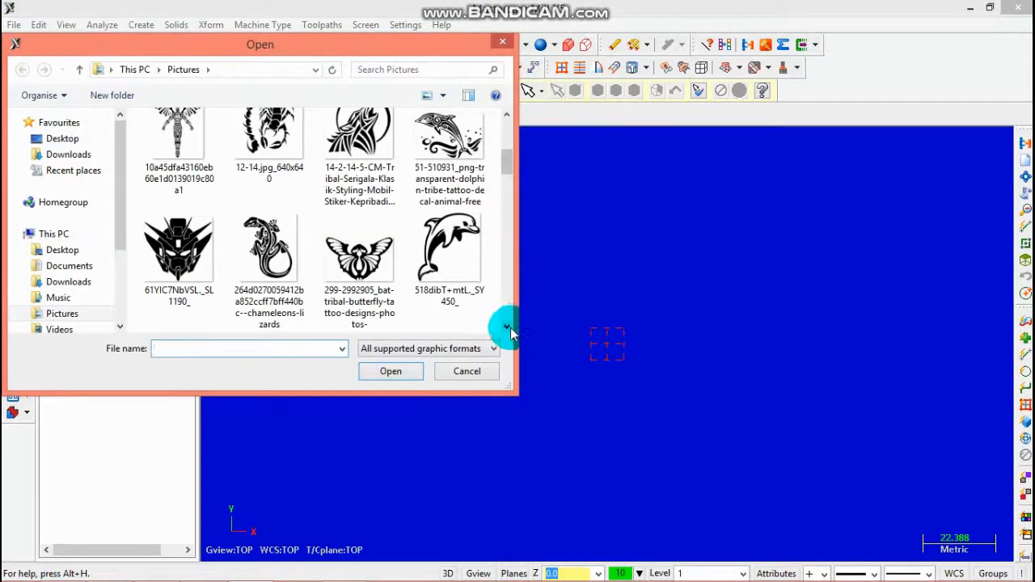
left_click(506, 327)
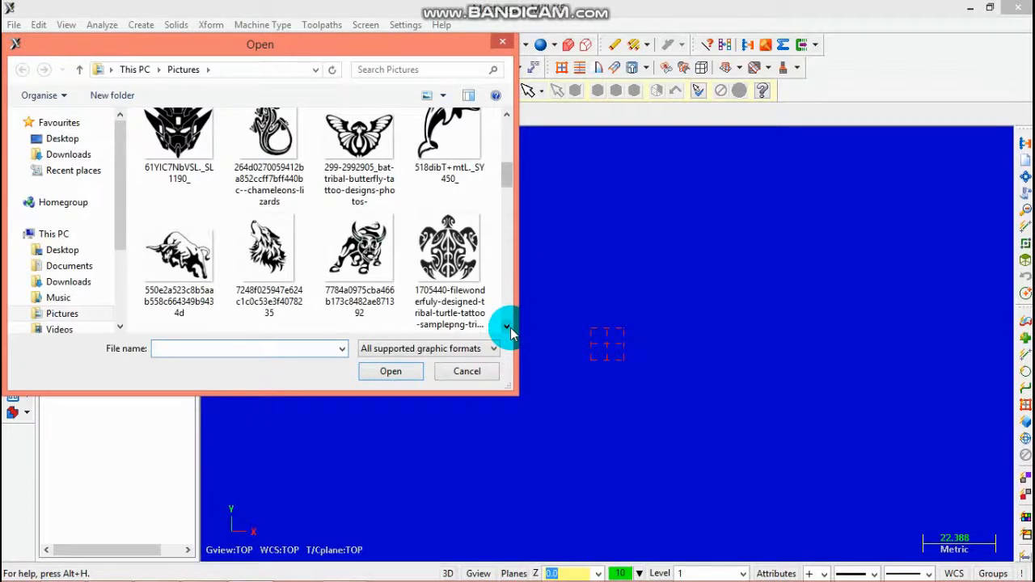
left_click(251, 234)
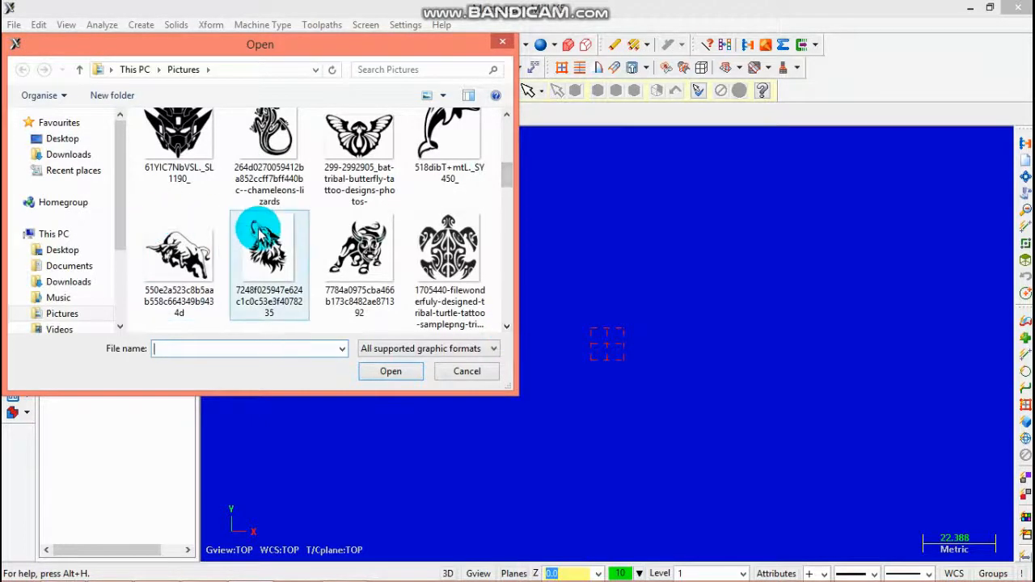
left_click(385, 372)
left_click(444, 251)
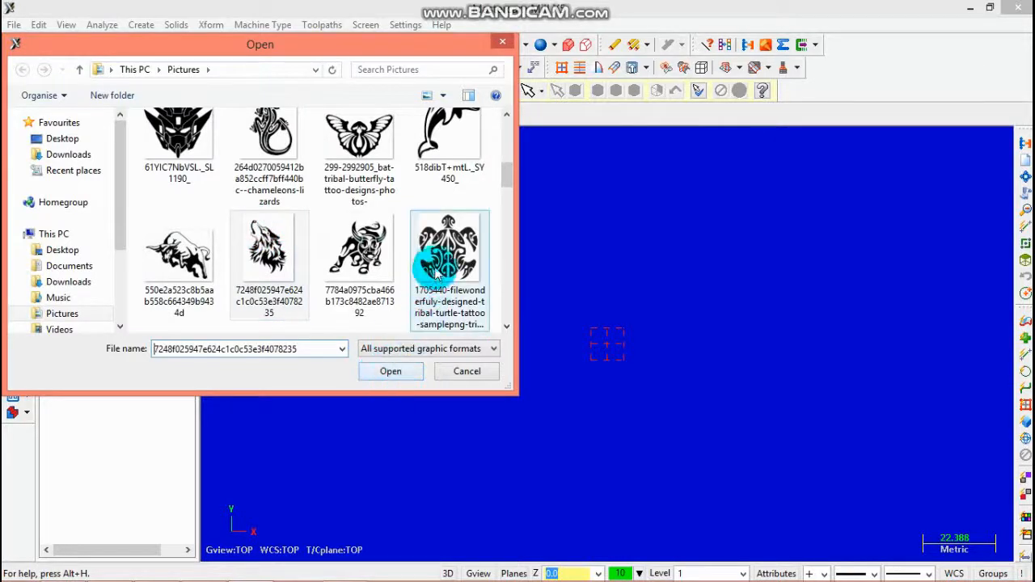
left_click(388, 372)
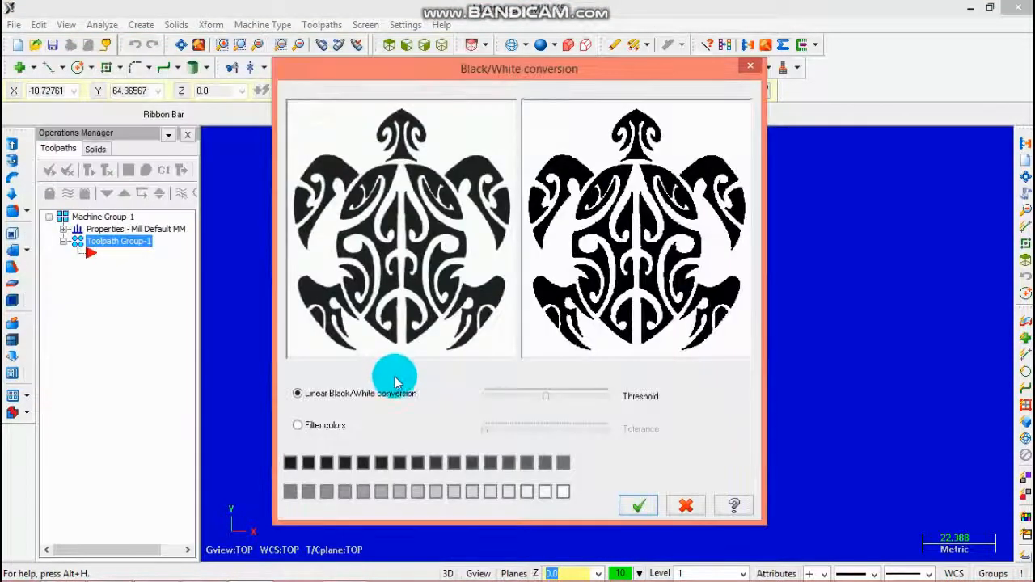
- Accept the linear black/white conversion and trace the turtle as outlines at 200 DPI, optimized for fine lines and arcs with fine accuracy
left_click(553, 394)
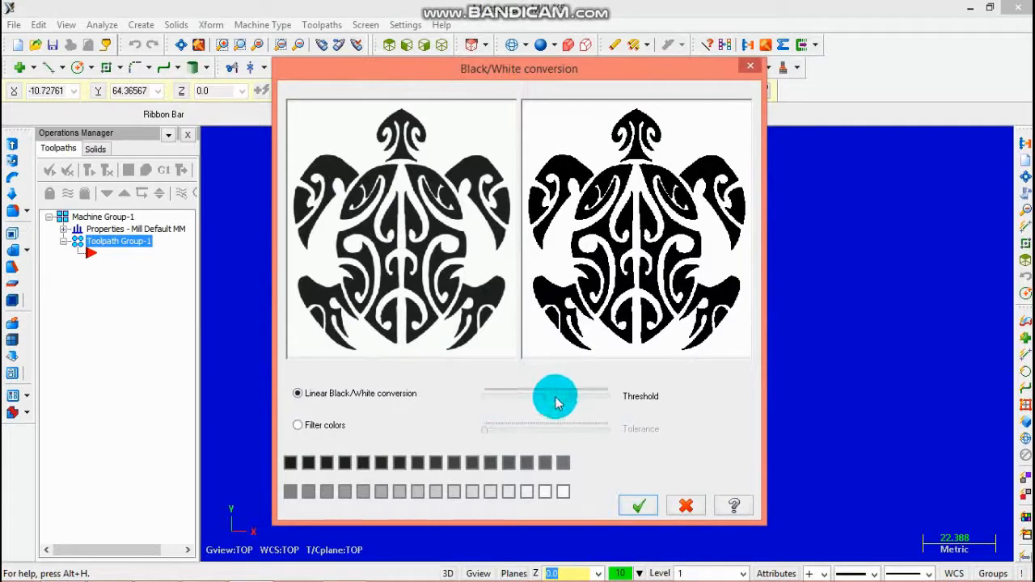
left_click(638, 503)
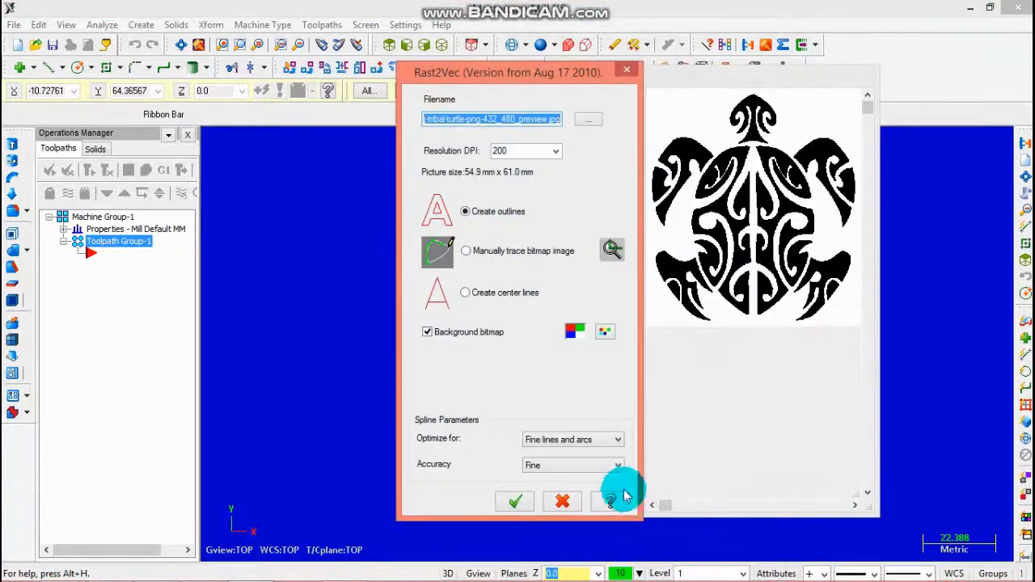
left_click(515, 501)
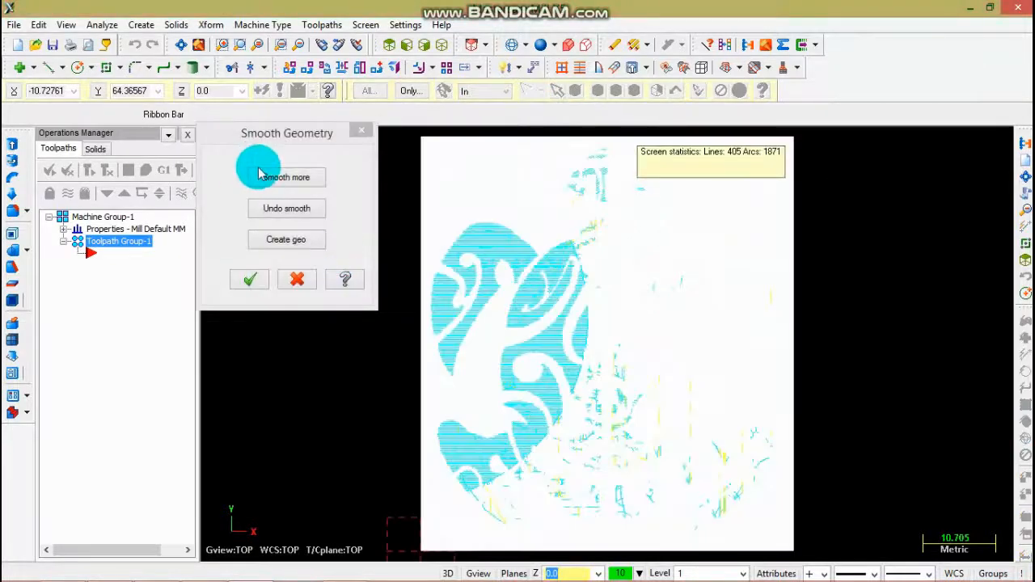
- Smooth the traced turtle geometry twice at the maximum smoothing amount and finish the conversion to vector geometry
left_click(266, 173)
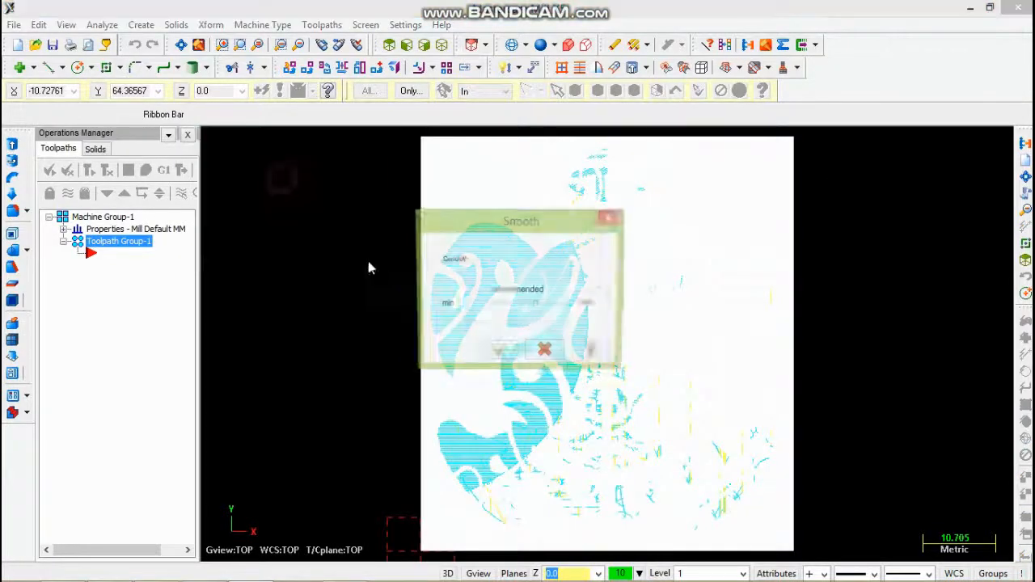
left_click_drag(536, 305, 597, 303)
left_click(496, 354)
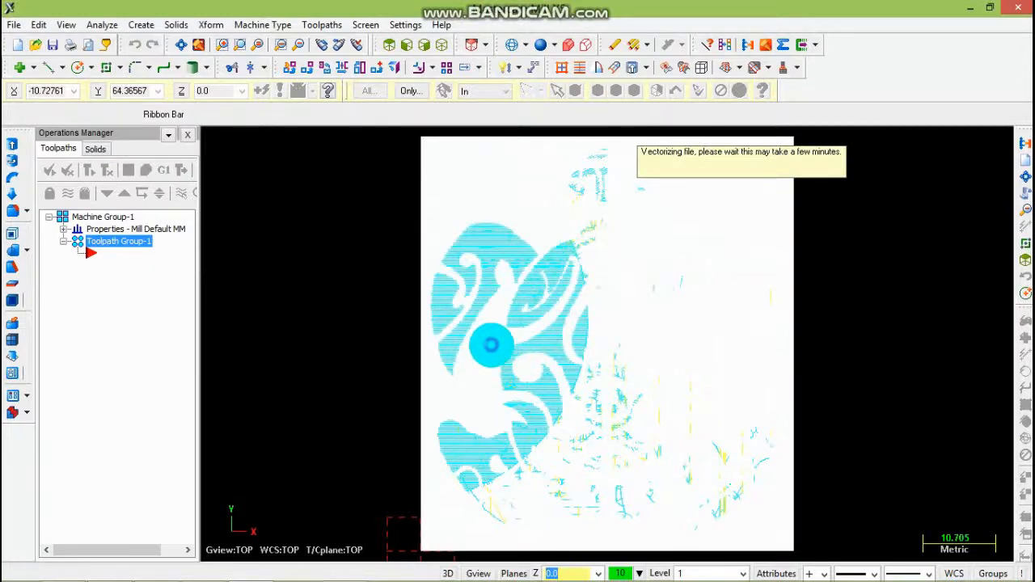
left_click(272, 176)
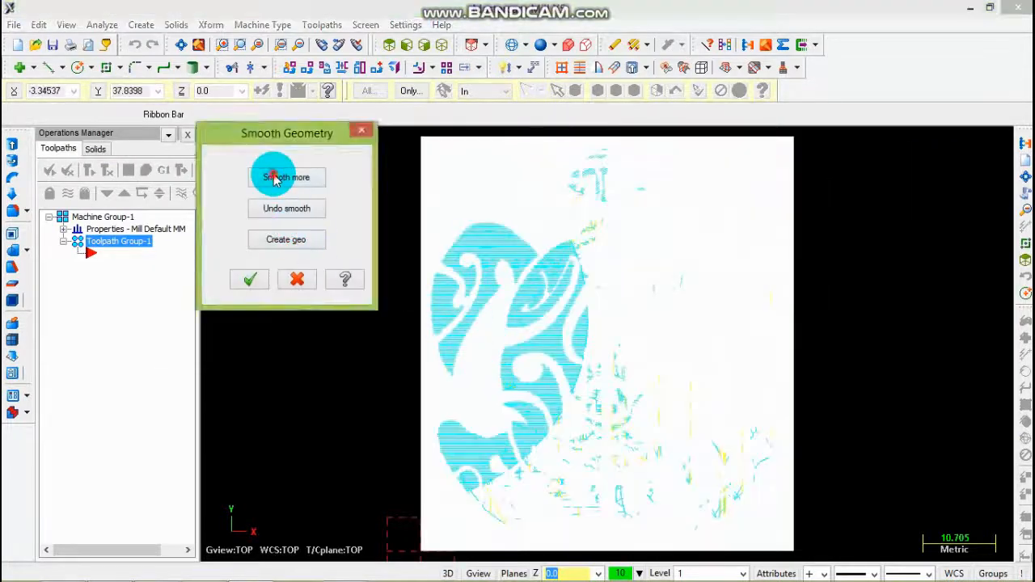
left_click_drag(522, 301, 597, 304)
left_click(494, 353)
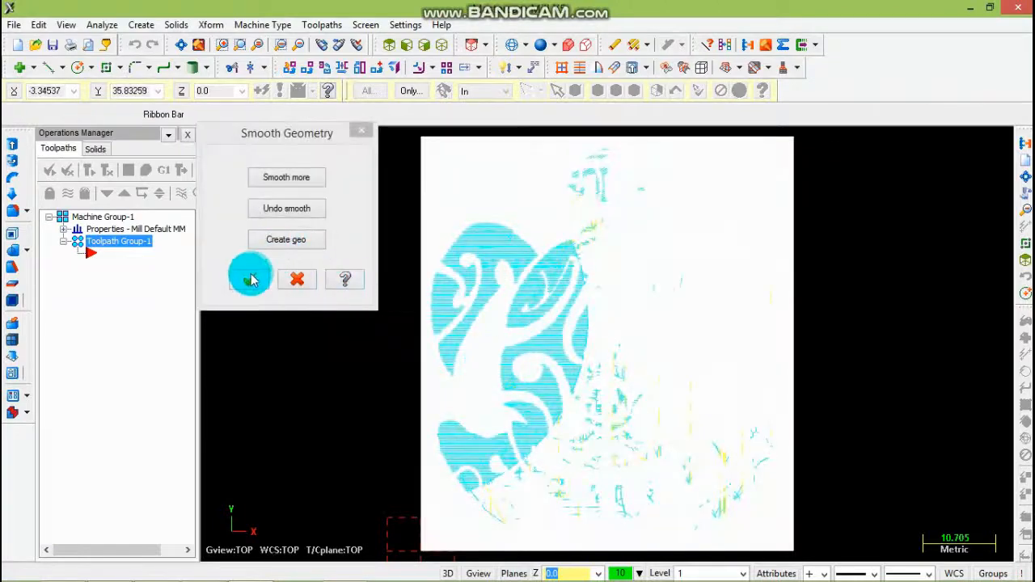
left_click(248, 278)
left_click(526, 330)
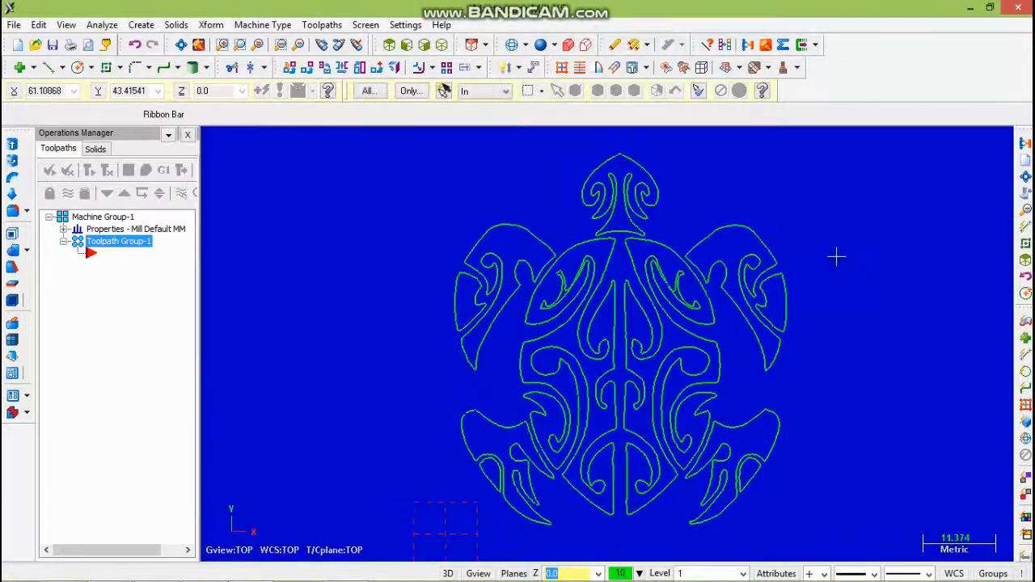
- Sketch a rectangle about 63.8 by 68.6 mm enclosing the turtle outline
scroll(836, 256, "down", 1)
left_click(106, 67)
left_click(498, 501)
left_click(825, 151)
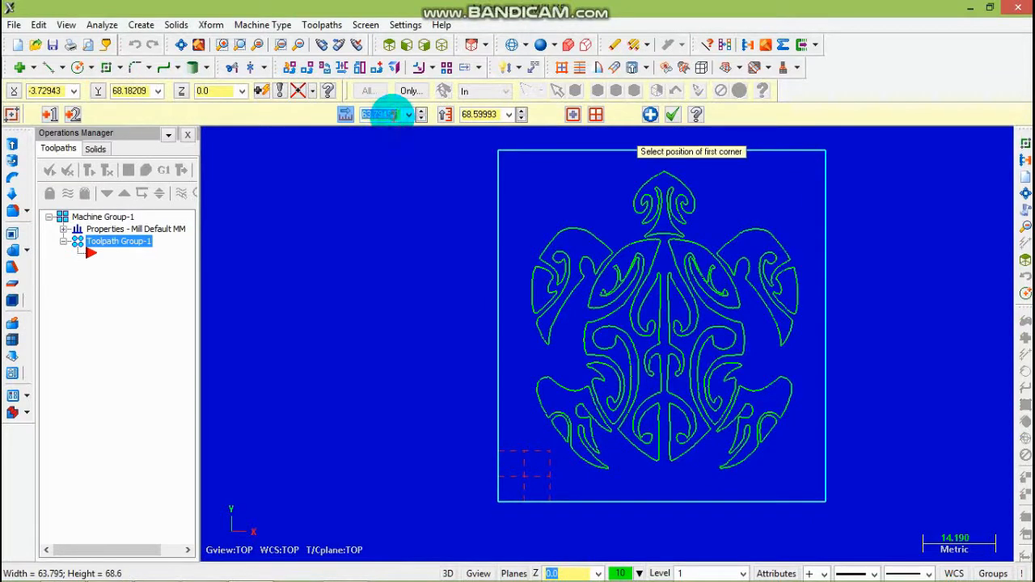
- Set the rectangle's width to 65 mm and its height to 70 mm
type("65")
key("Return")
left_click(487, 114)
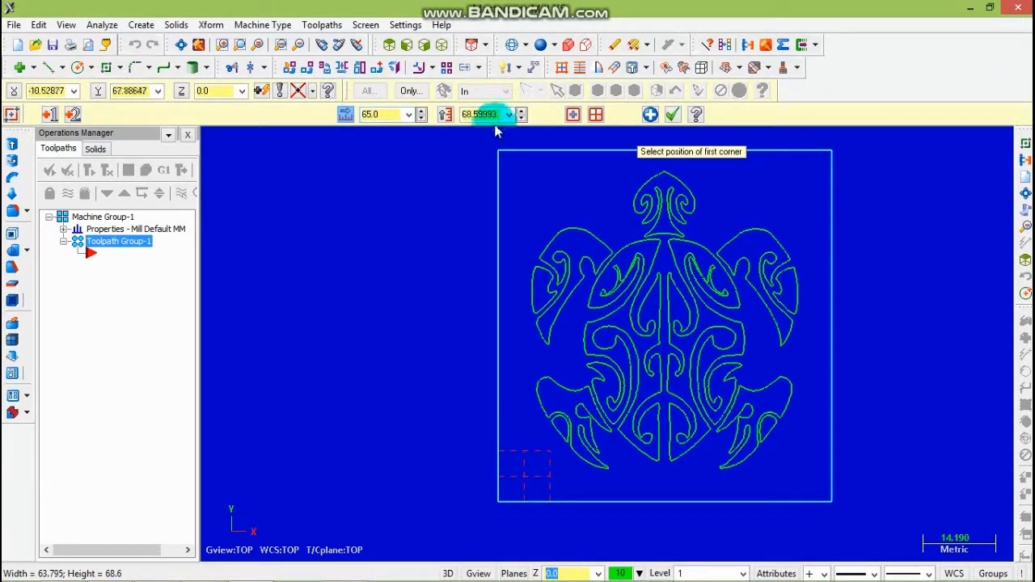
type("65")
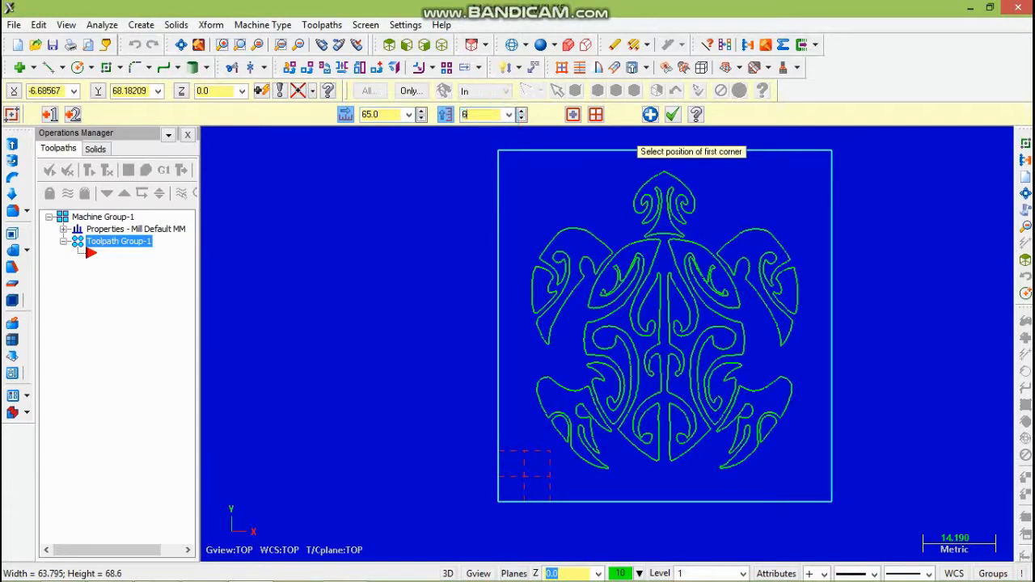
key("Return")
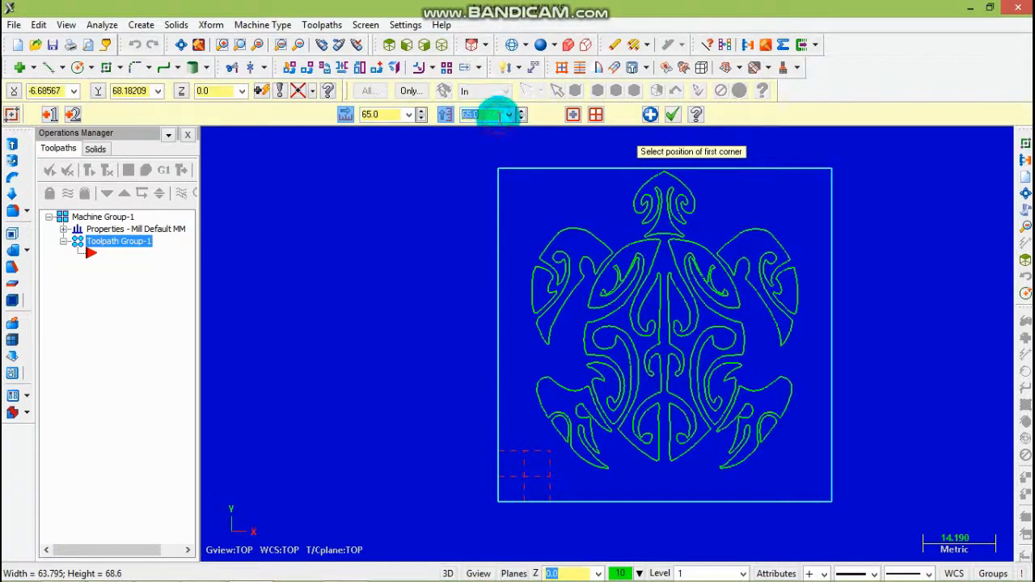
type("70")
key("Return")
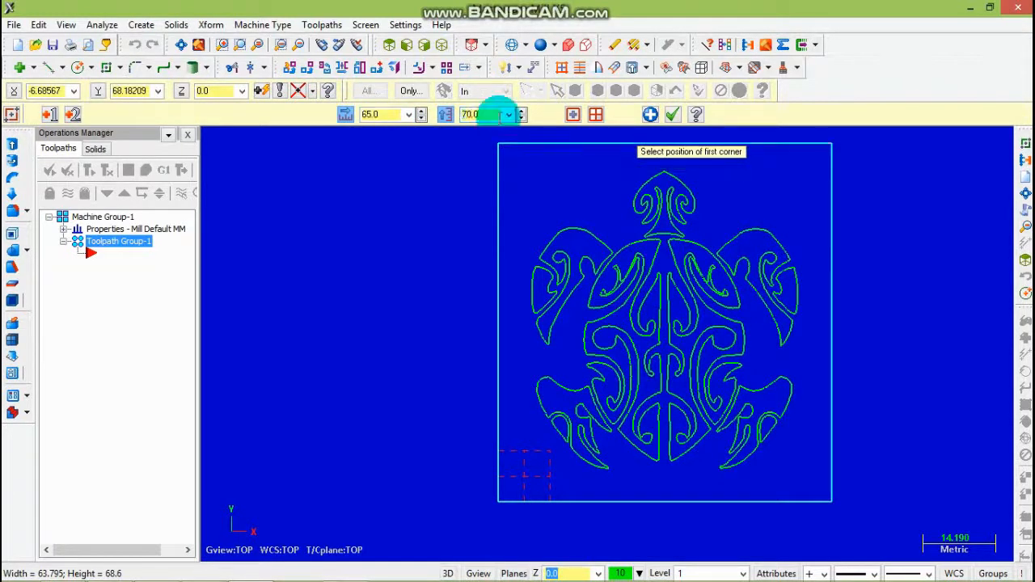
left_click(671, 114)
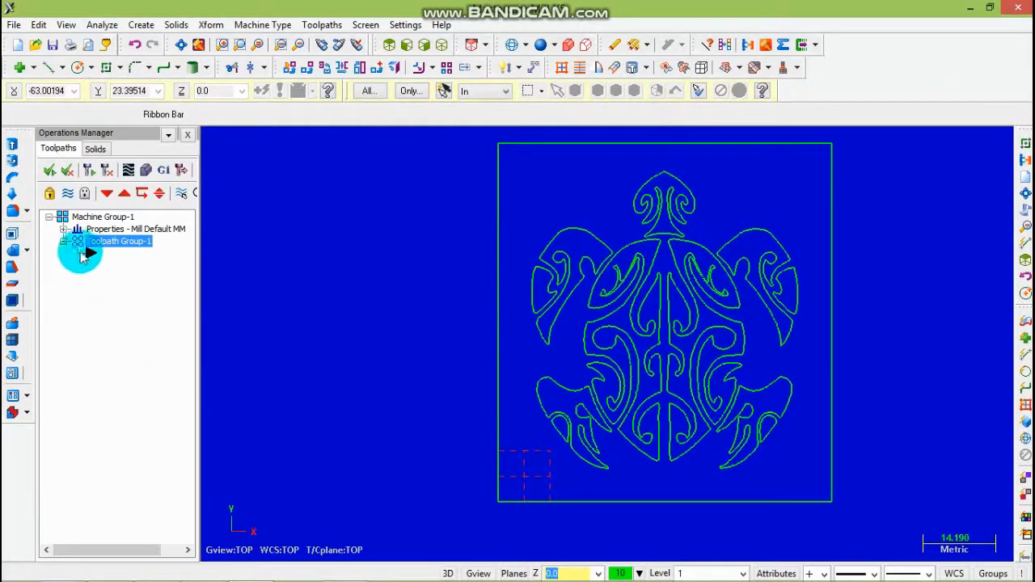
- Define rectangular stock from a bounding box of all entities and set its Z thickness to 5 mm
left_click(64, 229)
left_click(129, 266)
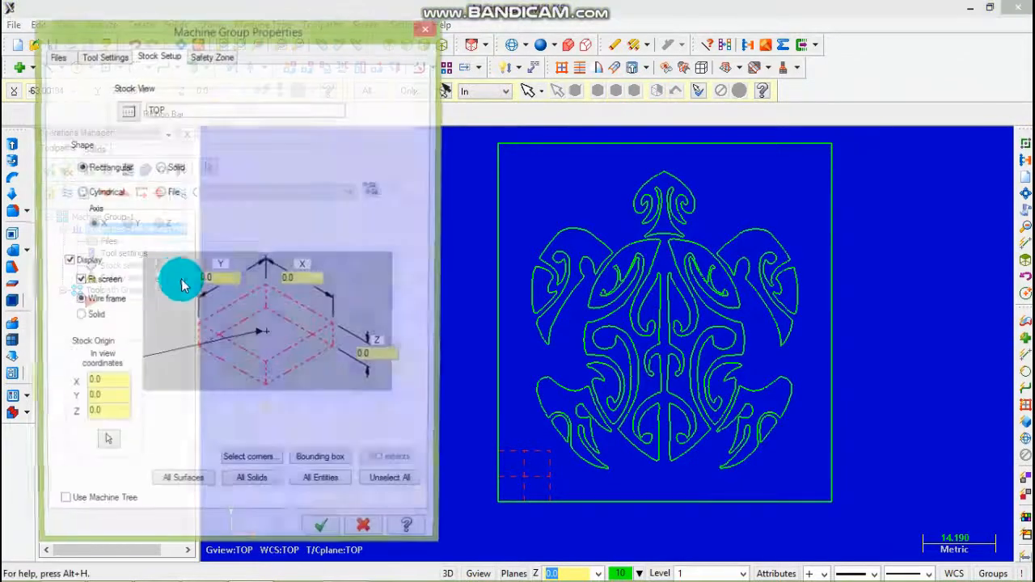
left_click(321, 457)
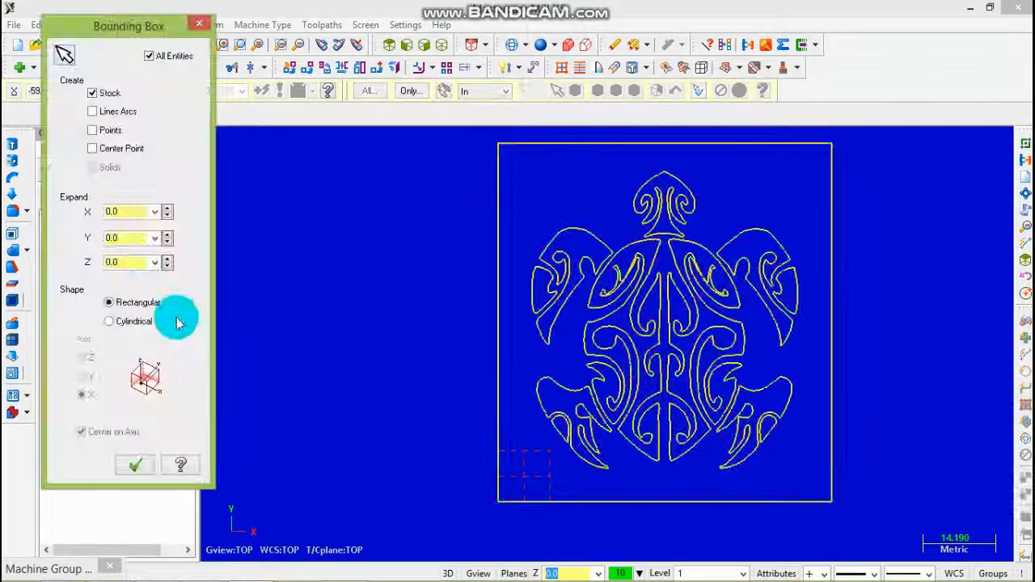
left_click(135, 464)
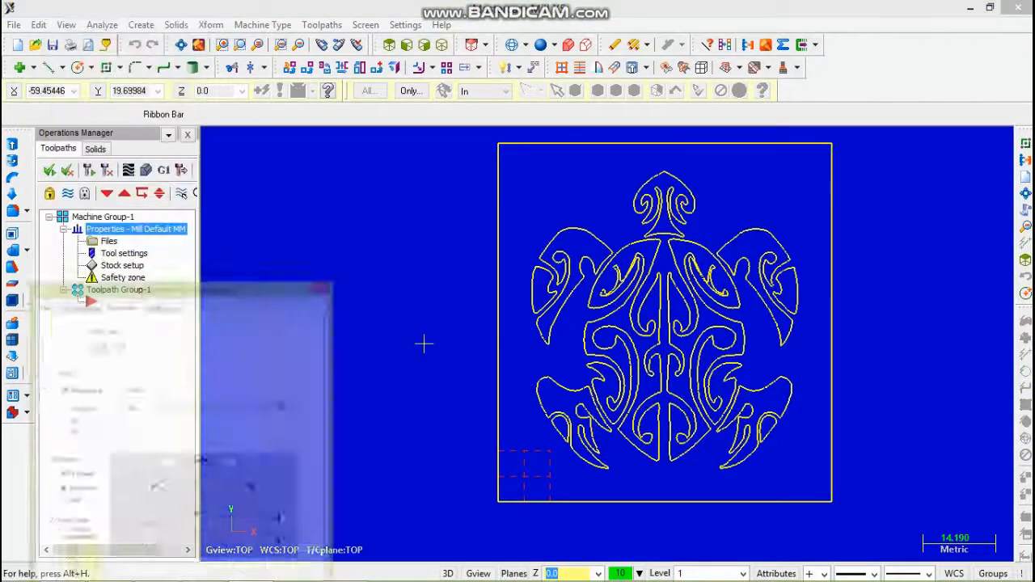
left_click_drag(383, 357, 300, 364)
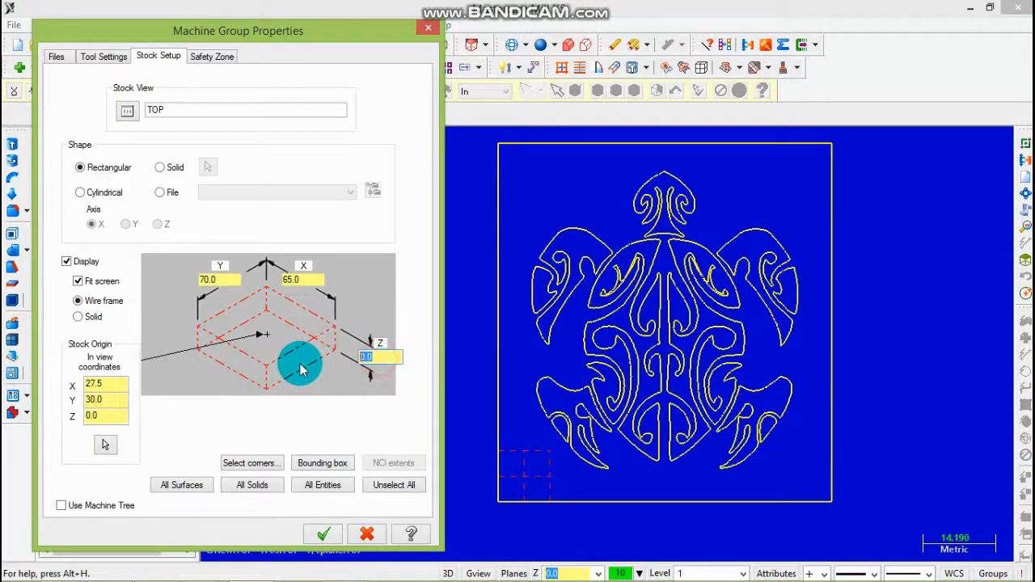
type("5")
left_click(324, 533)
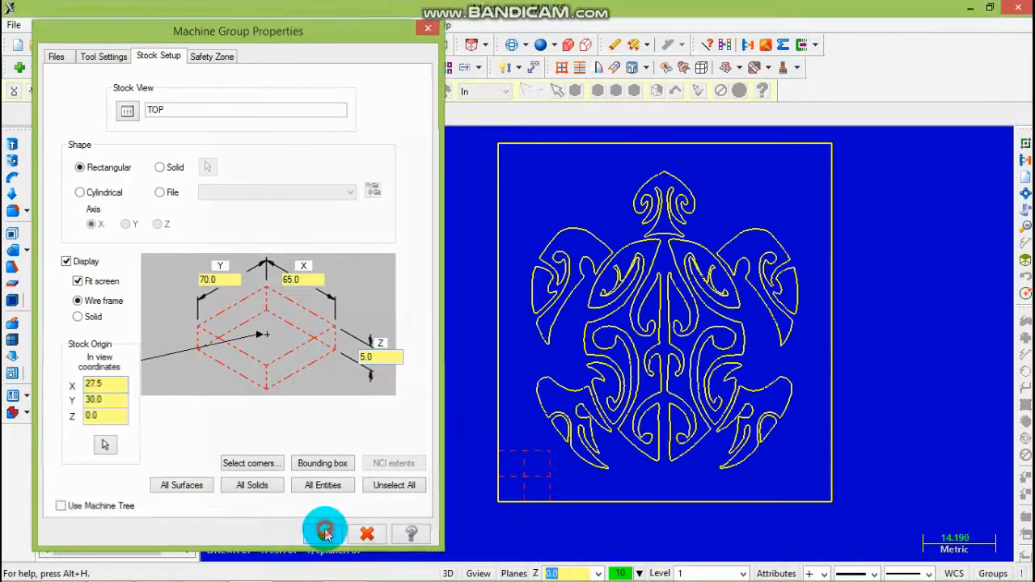
- Start an Engraving toolpath and chain both outlines of the turtle's left front flipper and the large outline of the right front flipper
scroll(802, 346, "down", 3)
scroll(854, 314, "up", 5)
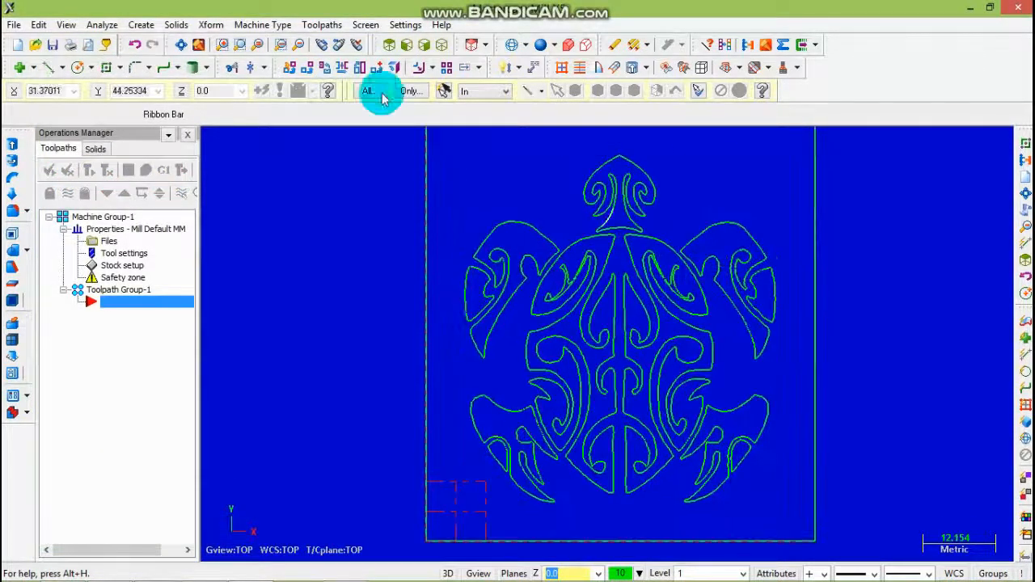
left_click(321, 24)
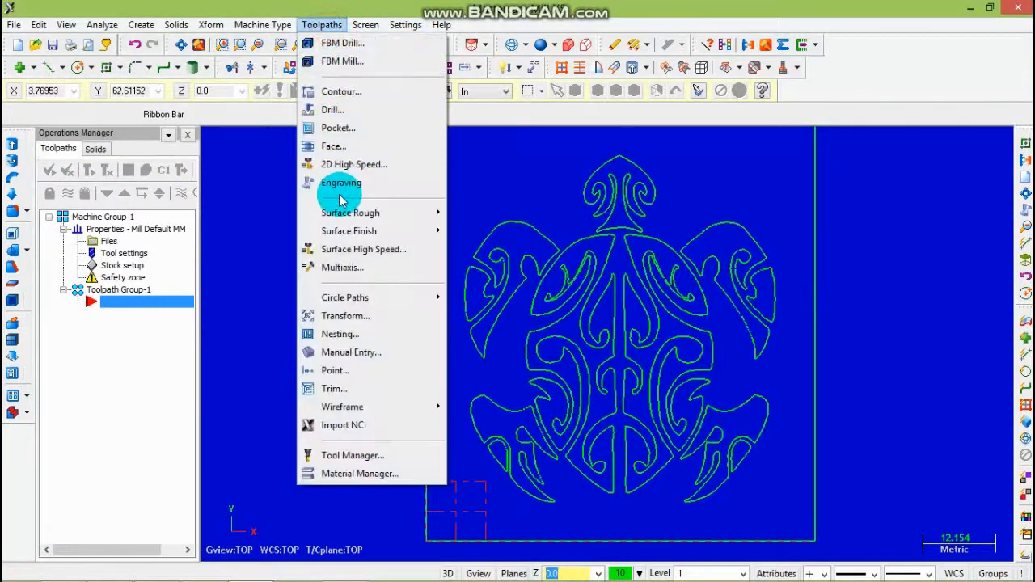
left_click(335, 179)
left_click(121, 215)
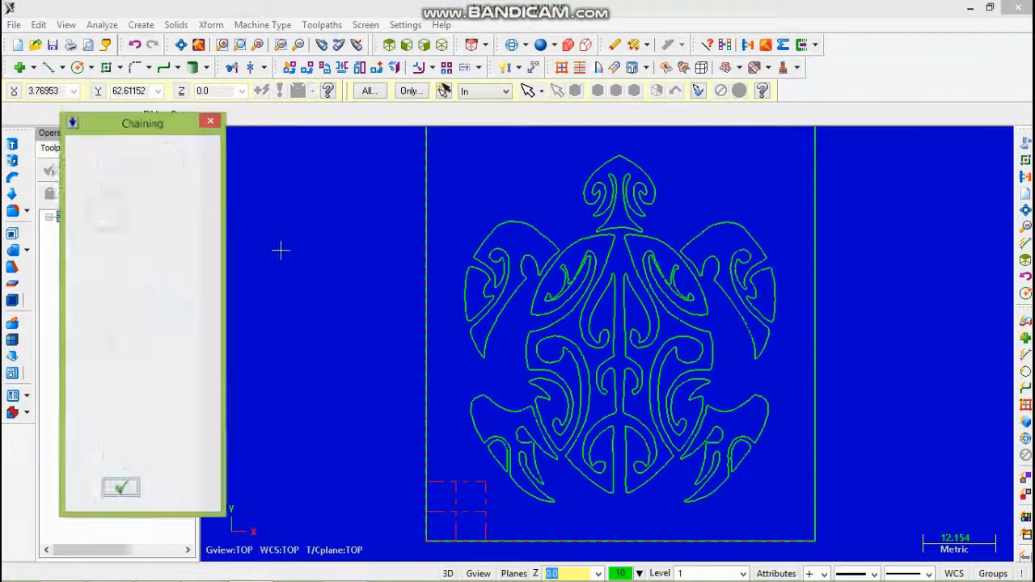
scroll(501, 257, "up", 2)
scroll(501, 257, "up", 1)
left_click(444, 234)
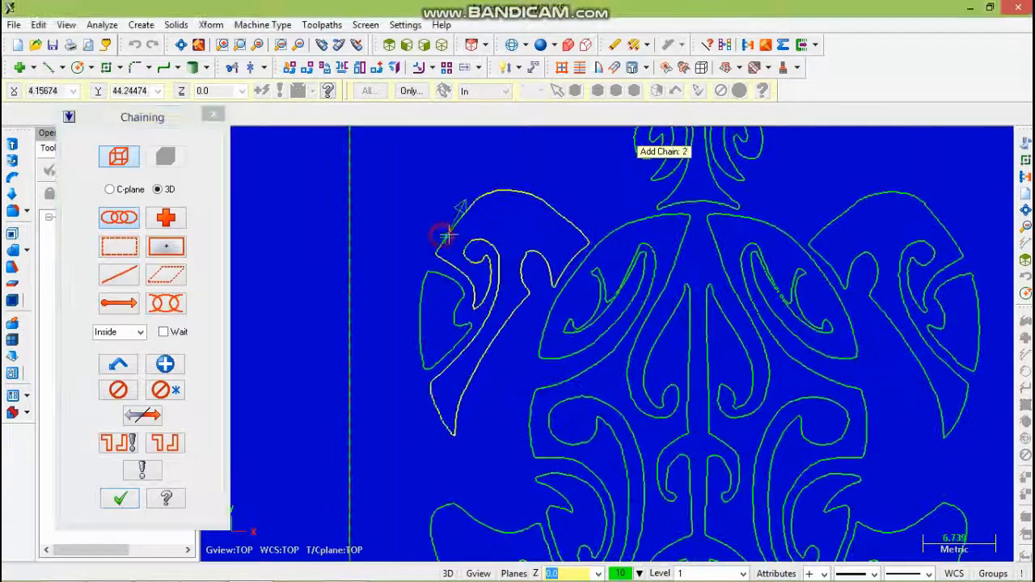
left_click(455, 286)
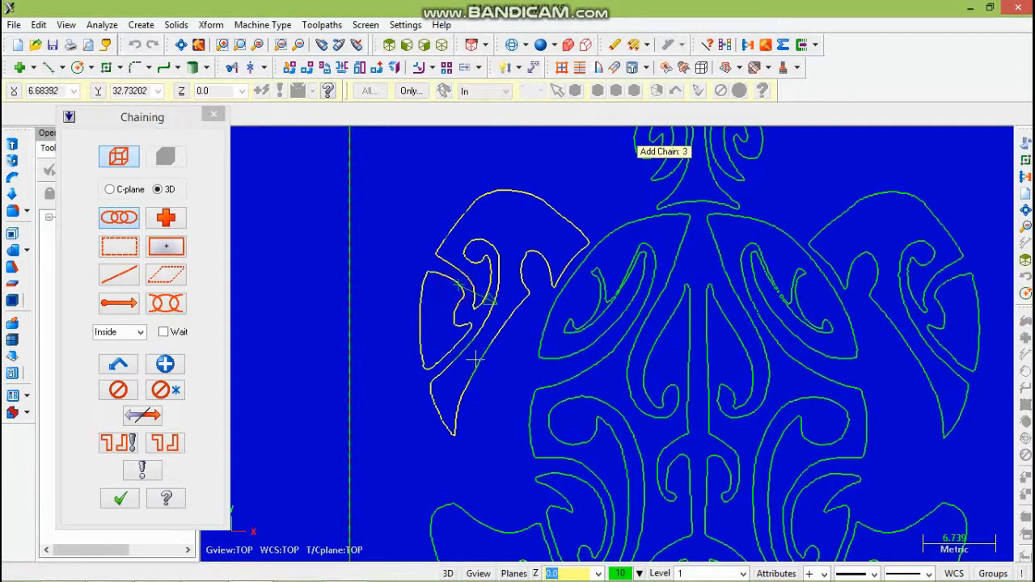
scroll(623, 308, "down", 2)
left_click(774, 256)
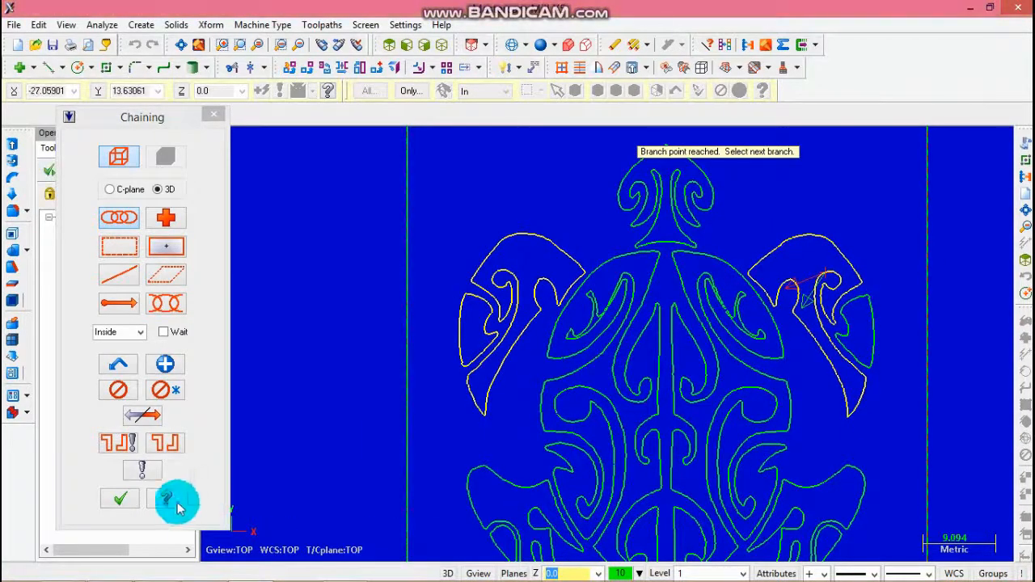
left_click(137, 502)
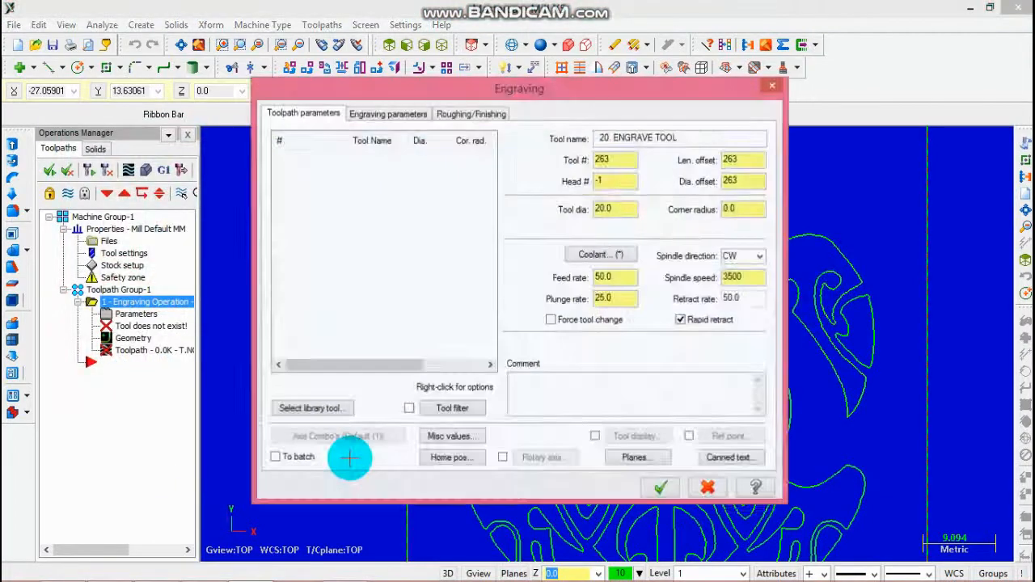
- Choose the 10 mm 30 degree engrave tool (number 261) from the tool library for the engraving operation
left_click(317, 412)
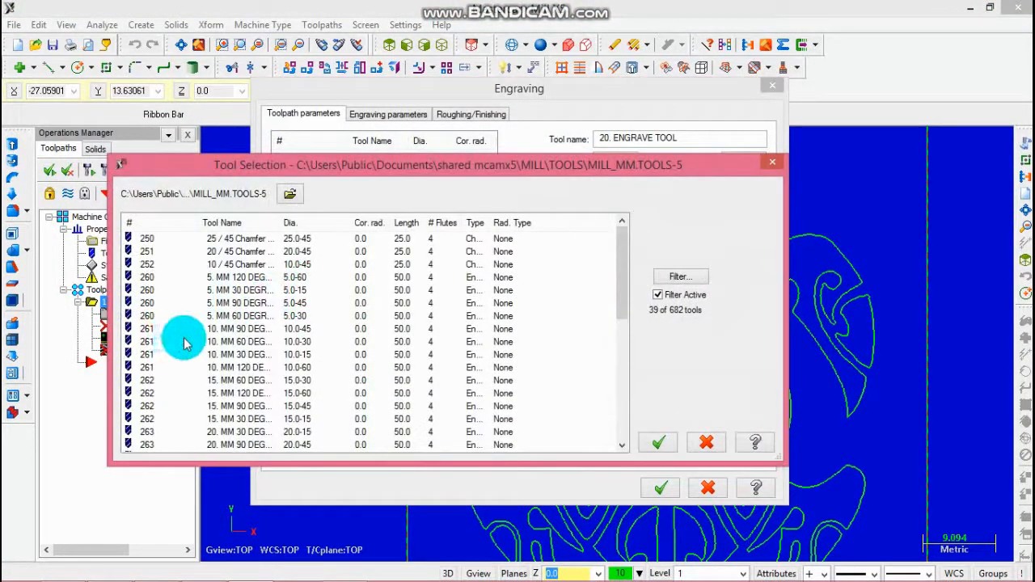
left_click(191, 356)
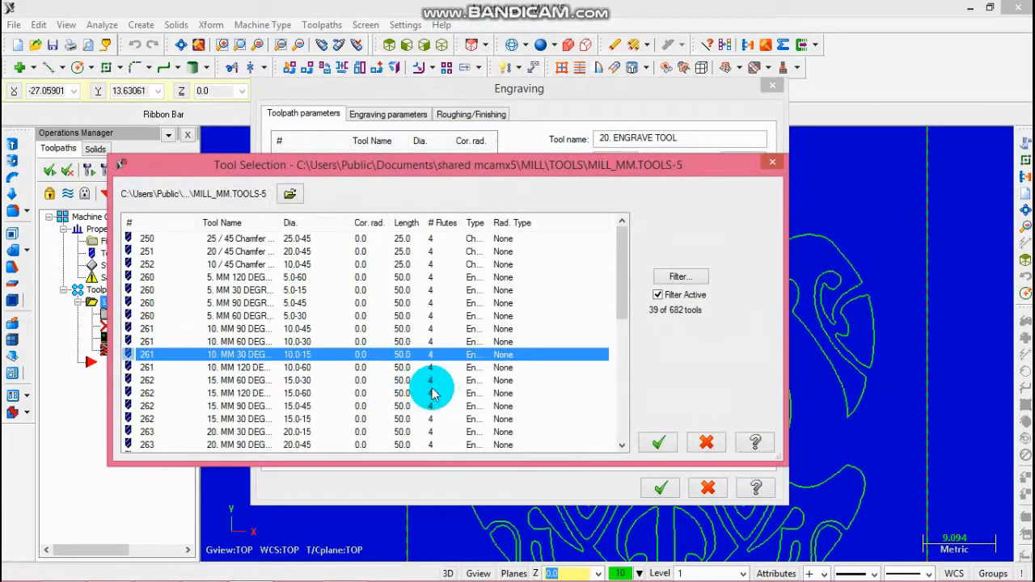
scroll(437, 392, "down", 1)
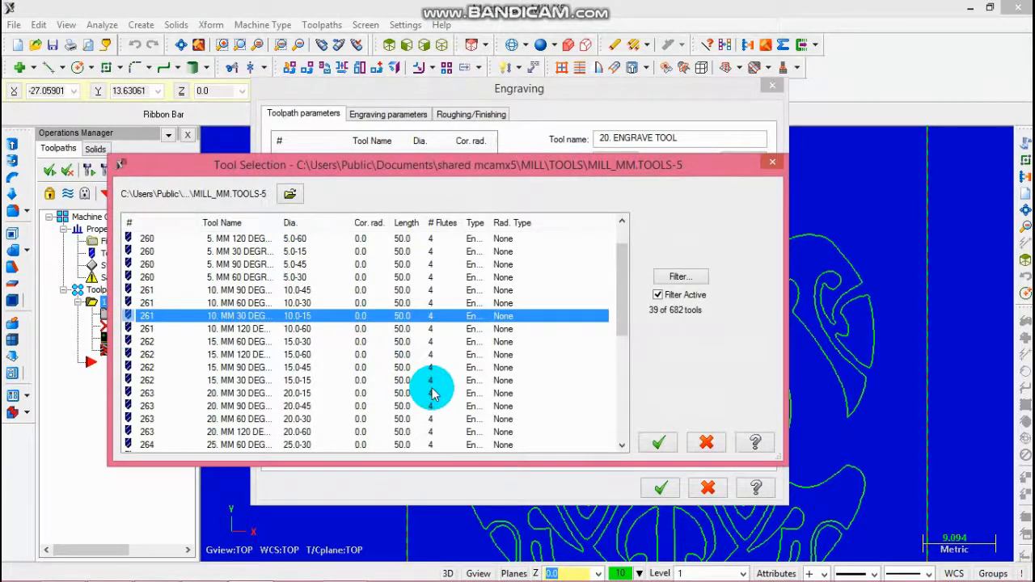
left_click(659, 442)
- Set the tip diameter of the 10 mm 30 degree engrave tool to 0.2 mm in its tool definition
double_click(358, 157)
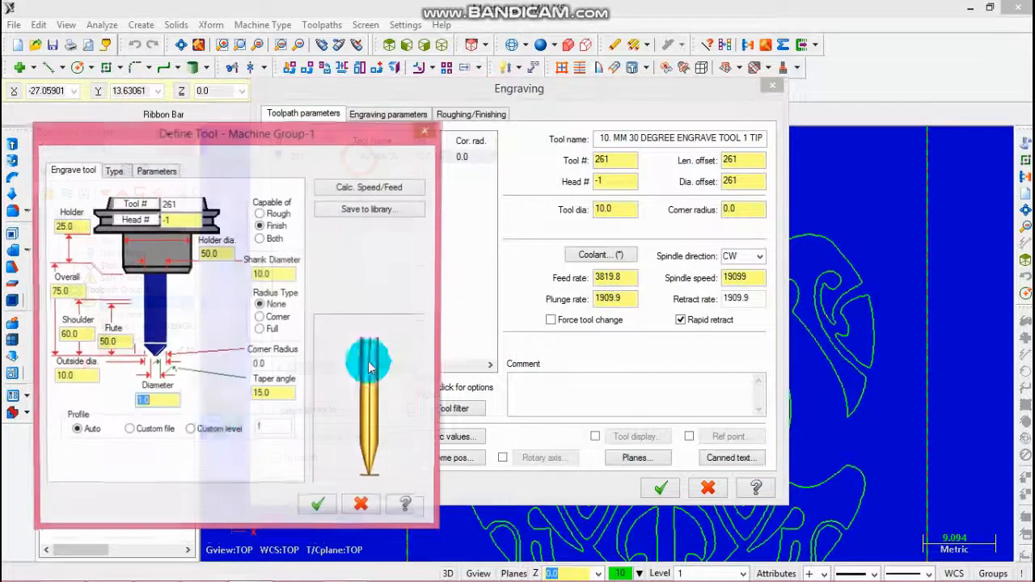
double_click(158, 402)
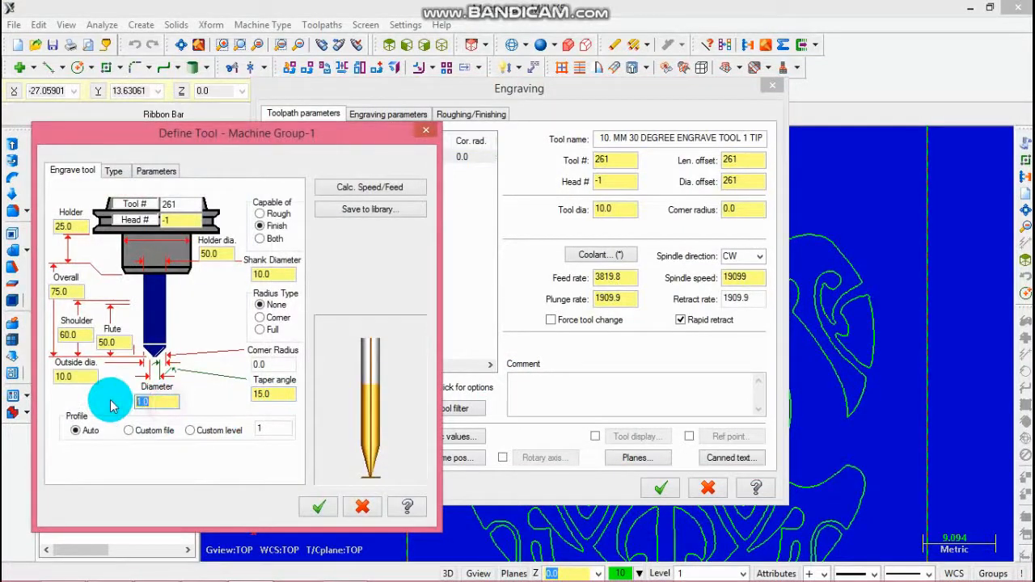
type("0.2")
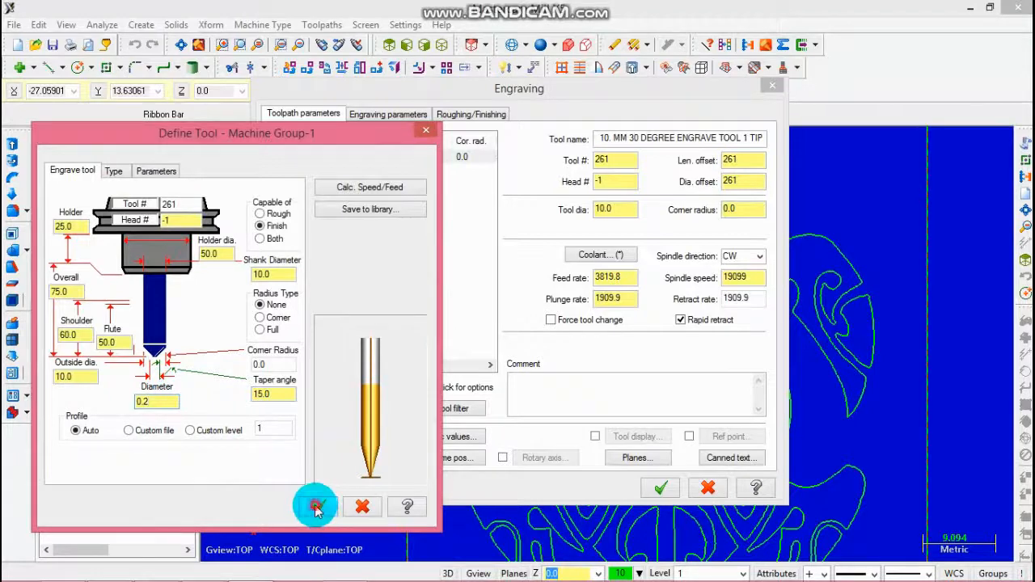
left_click(315, 507)
- Set the engraving depth to -1 mm in the engraving parameters
left_click(372, 113)
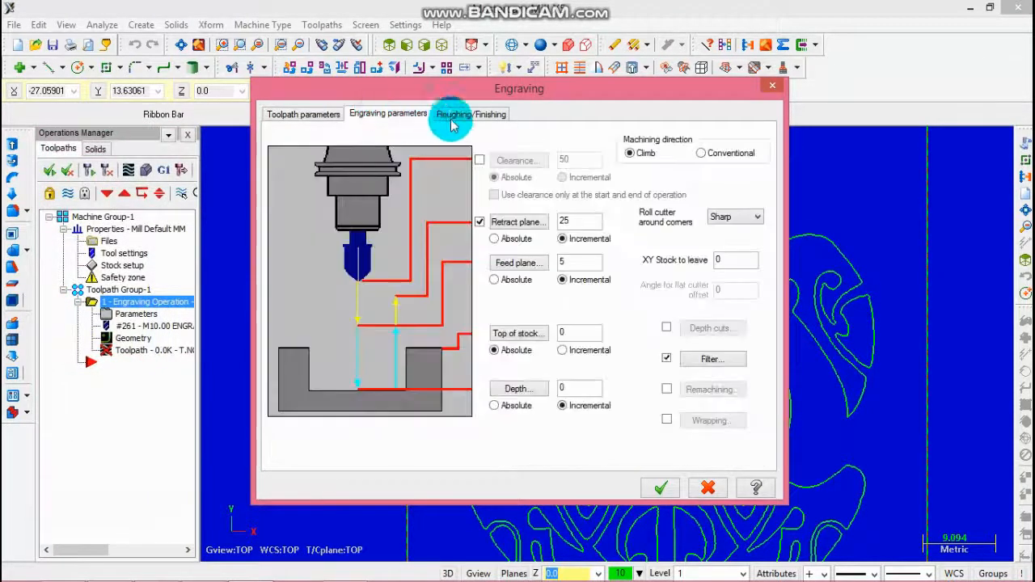
left_click(573, 388)
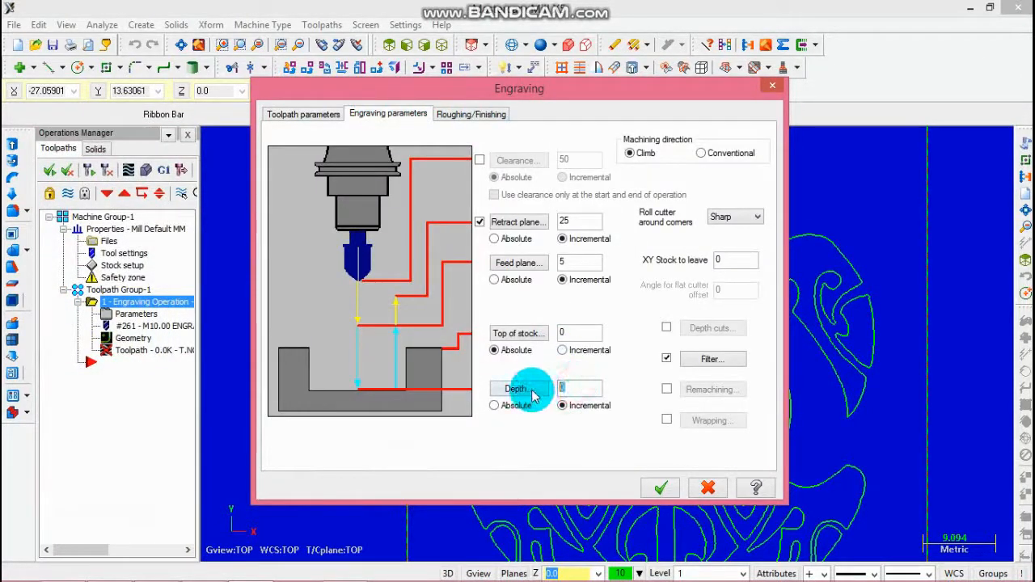
left_click(529, 390)
type("-1")
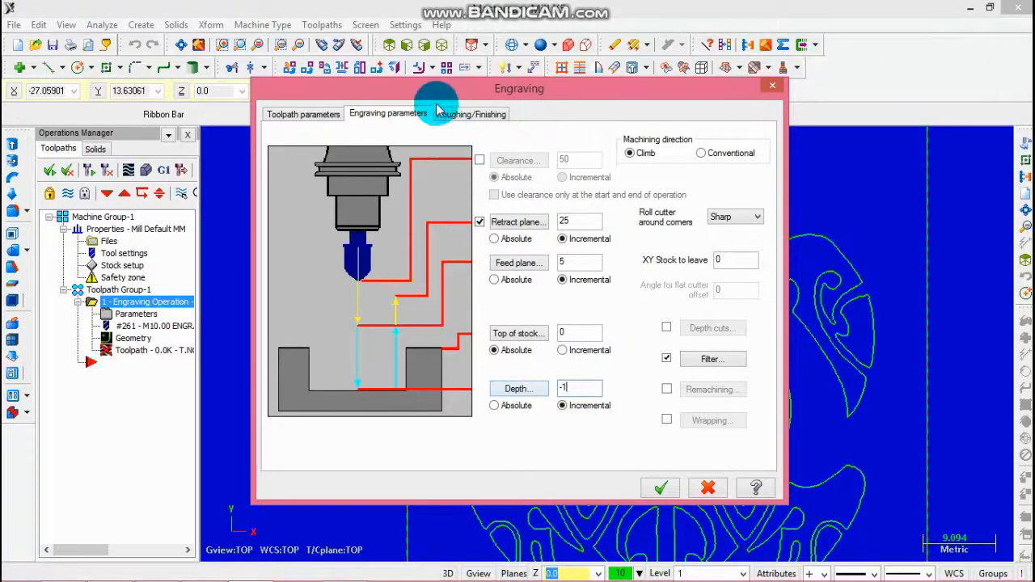
- Enable roughing for the engraving operation and generate its toolpath
left_click(465, 114)
left_click(280, 140)
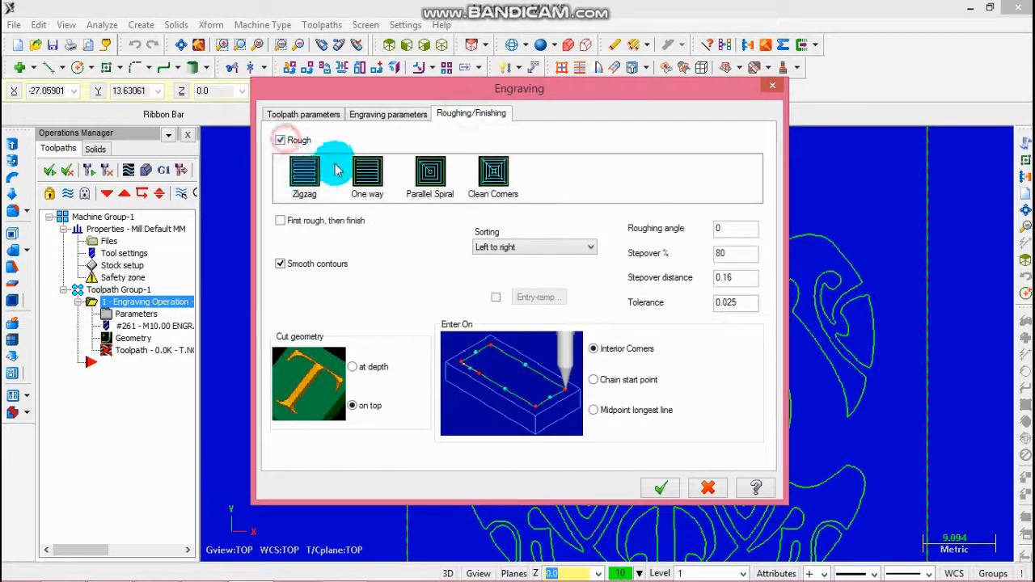
left_click(660, 487)
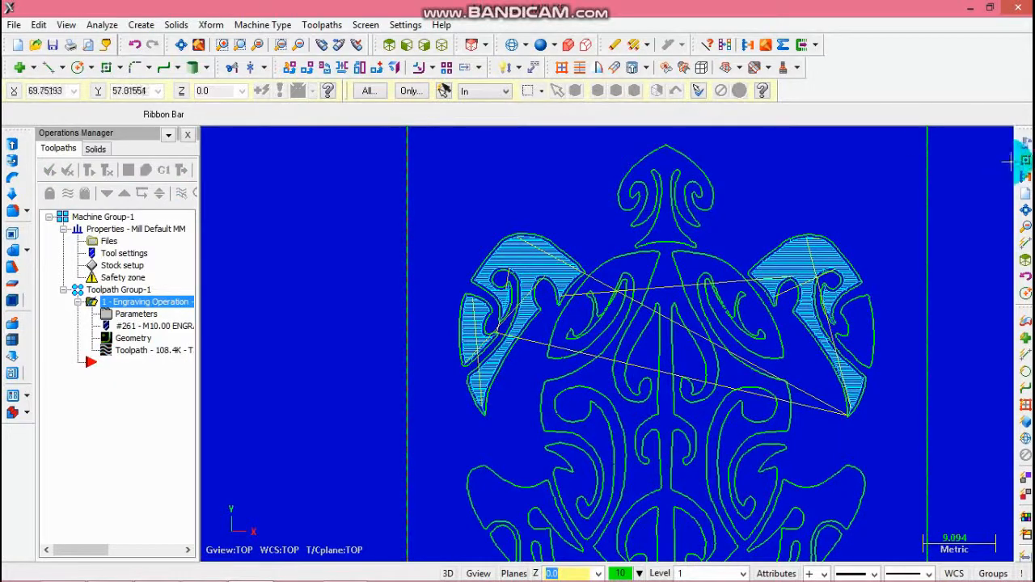
- Start a second Engraving toolpath and chain the right front flipper's small outline, the head outline and the right rear flipper's large outline
left_click(1024, 143)
left_click(847, 330)
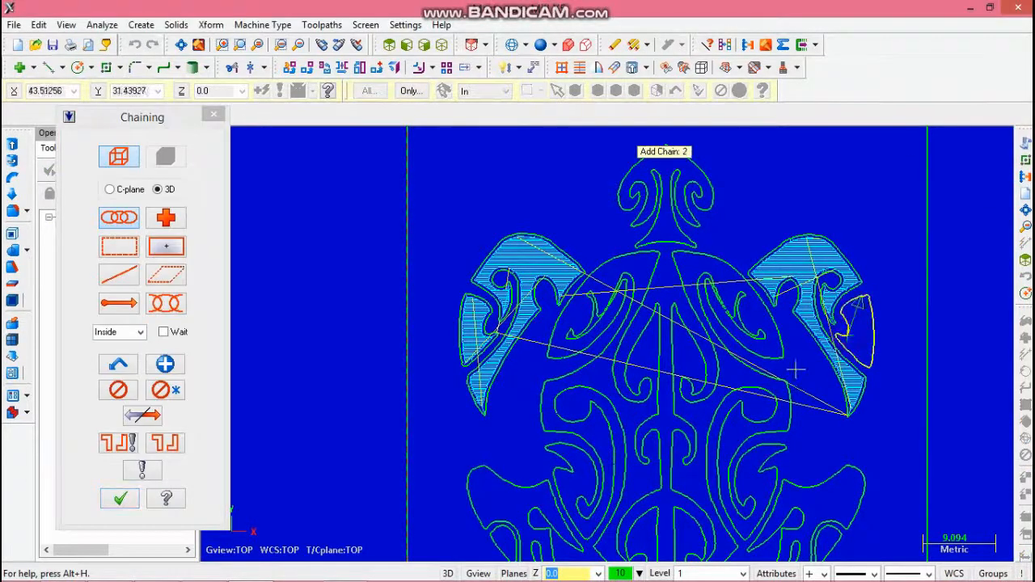
left_click(679, 225)
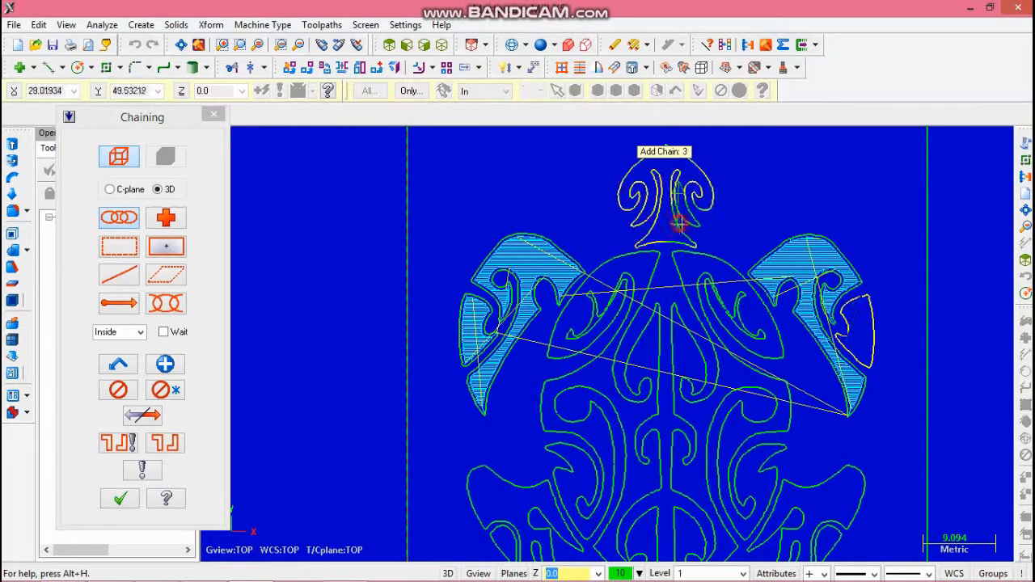
scroll(680, 218, "down", 1)
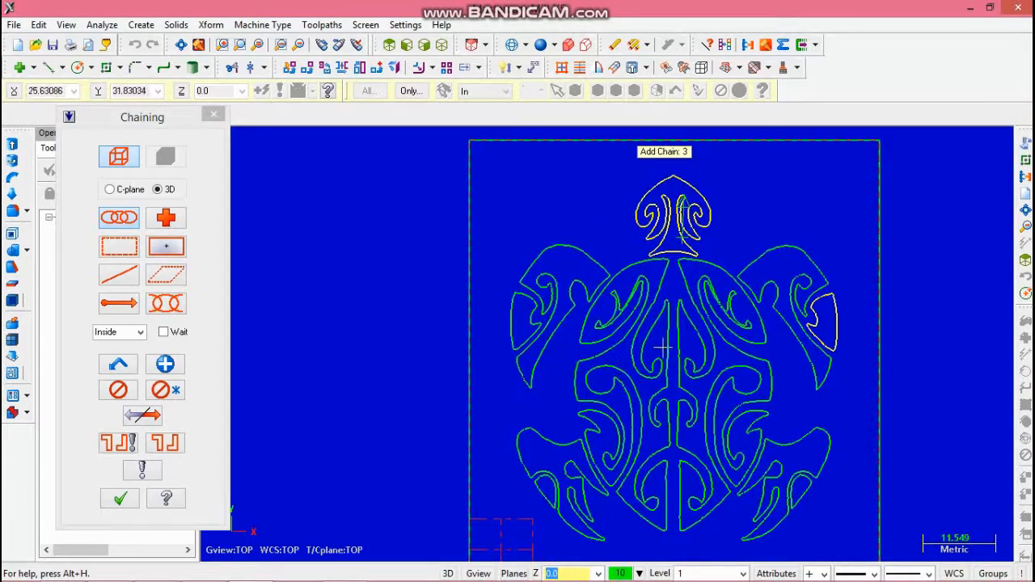
scroll(679, 315, "up", 1)
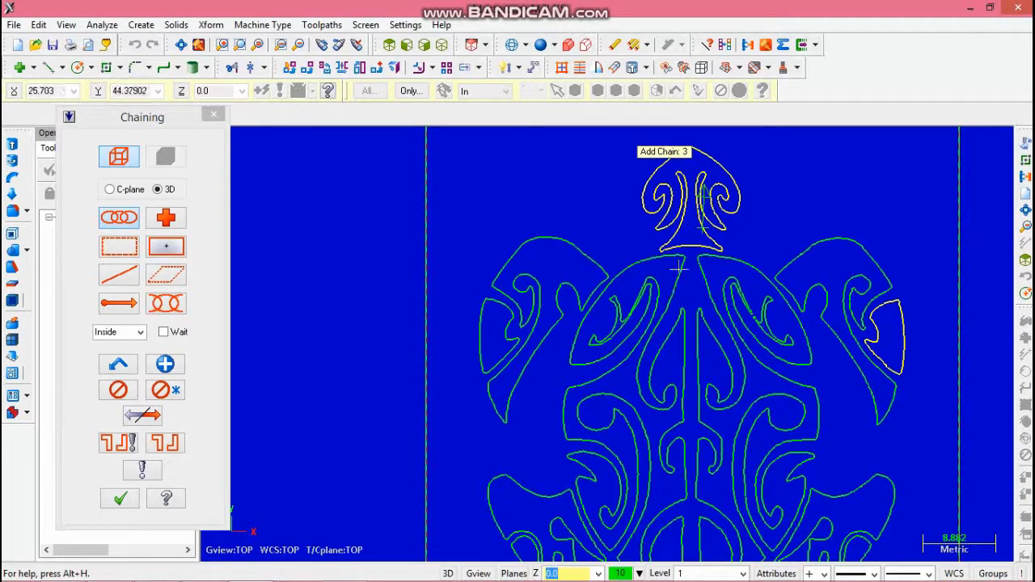
scroll(660, 413, "down", 1)
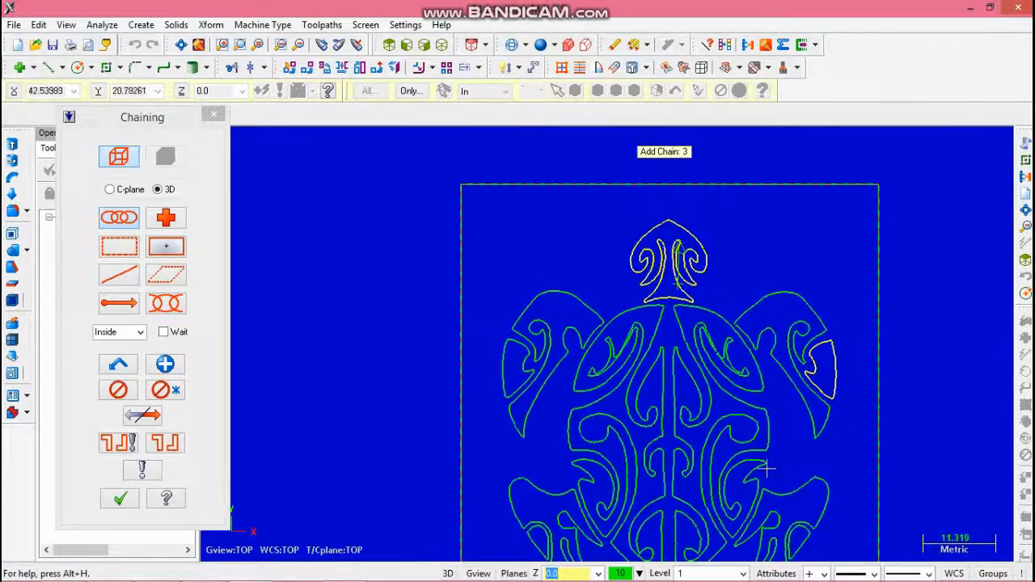
scroll(742, 441, "up", 1)
left_click(792, 494)
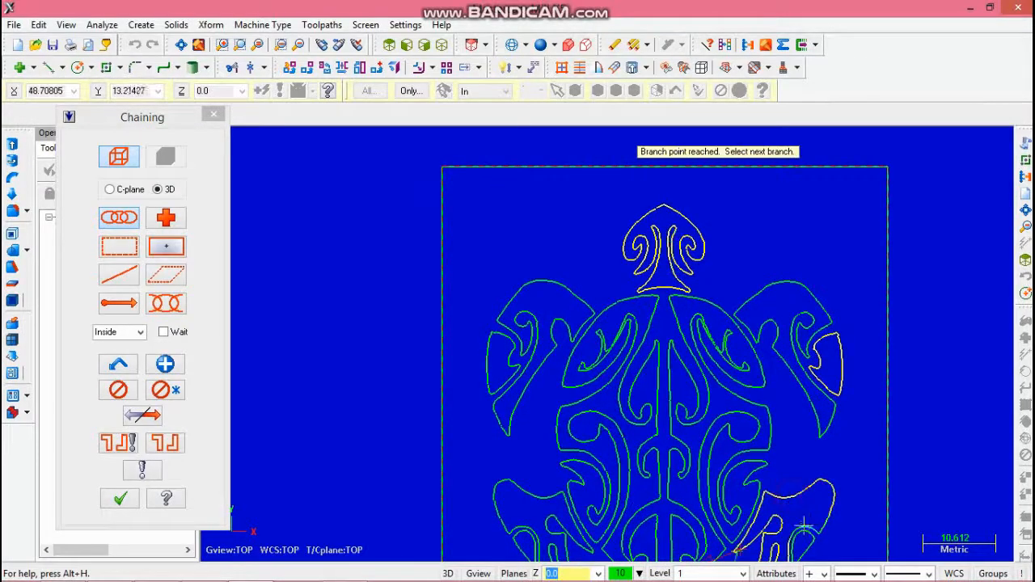
- Check the branch point at the right rear flipper's inner tip, accept the chains and generate the second engraving toolpath with the existing parameters
scroll(772, 540, "up", 1)
scroll(772, 540, "down", 3)
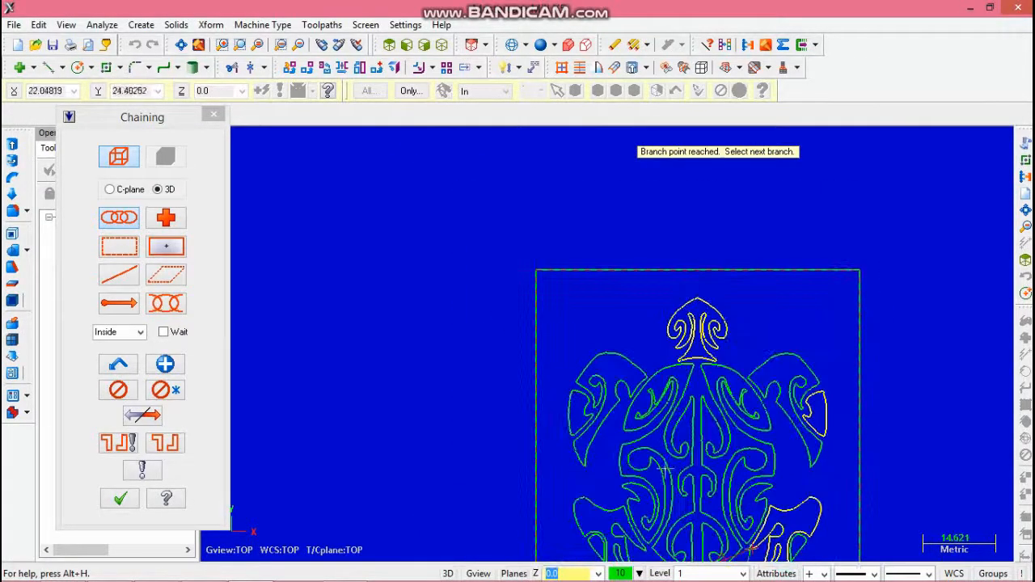
scroll(695, 493, "up", 5)
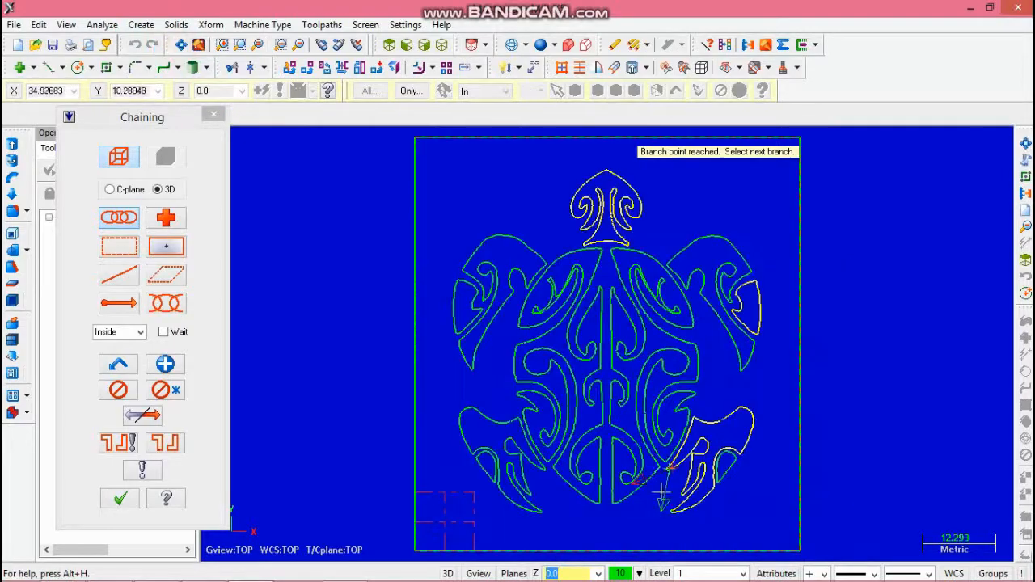
scroll(647, 457, "up", 10)
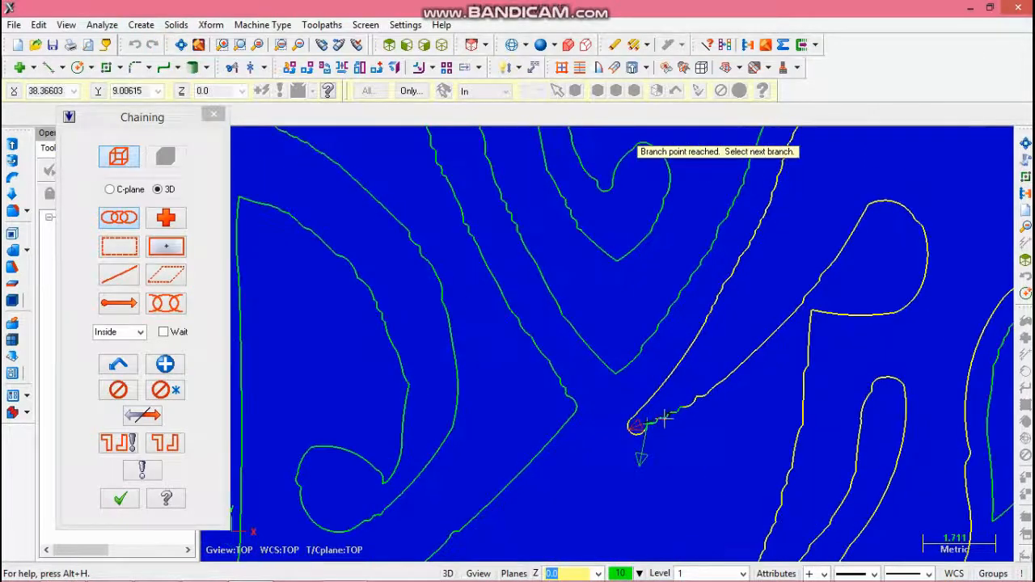
scroll(638, 457, "down", 5)
left_click(120, 498)
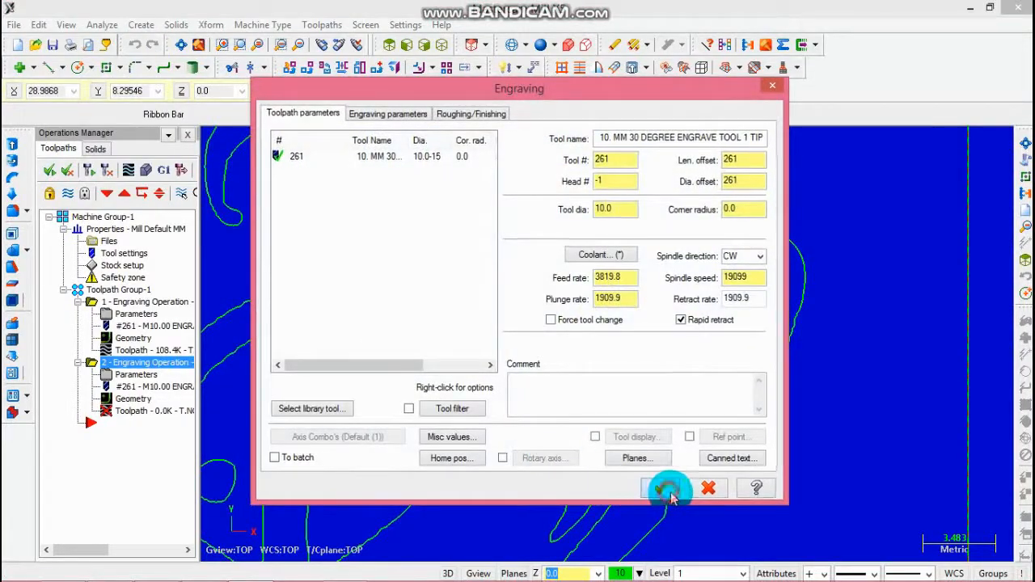
left_click(661, 488)
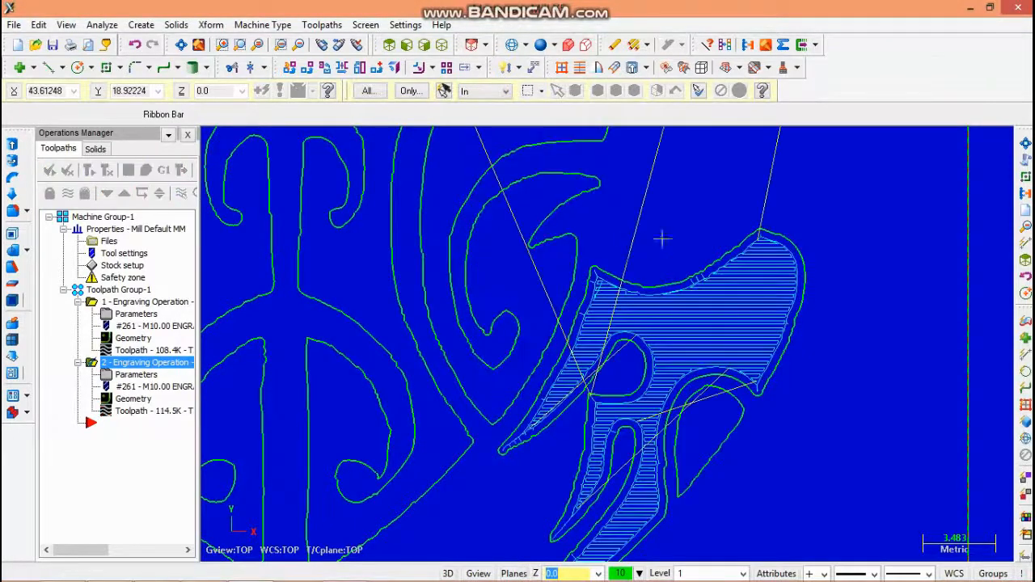
- Create a third Engraving toolpath from the right rear flipper's small outline and the left rear flipper's large outline, using the existing parameters
scroll(710, 236, "down", 3)
left_click(1024, 160)
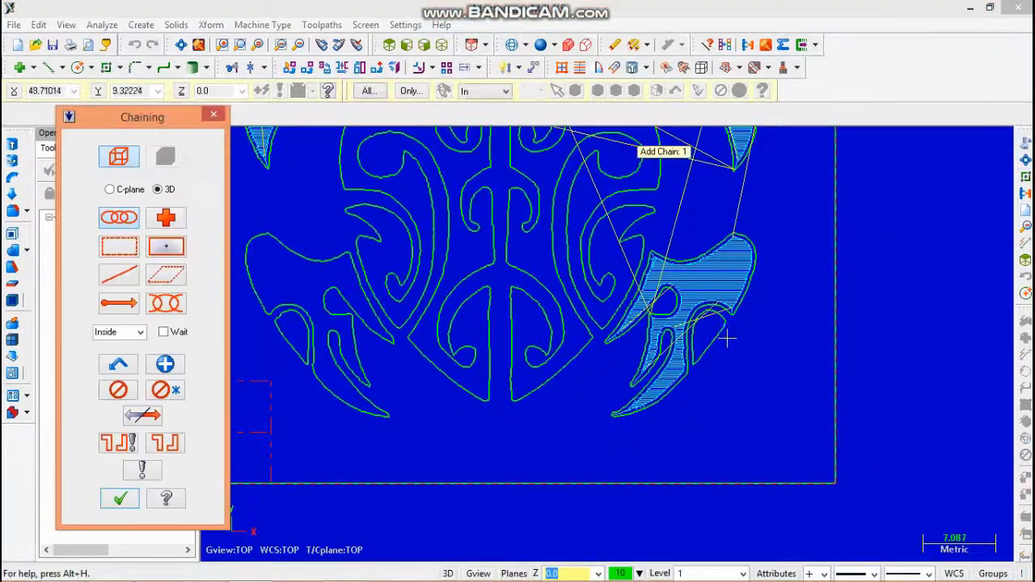
left_click(722, 340)
left_click(362, 394)
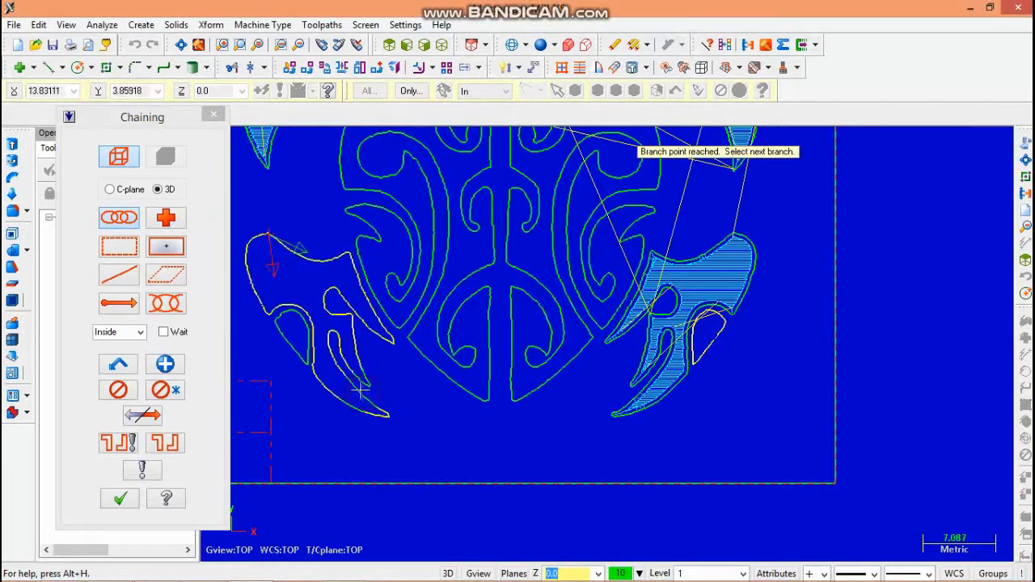
left_click(119, 498)
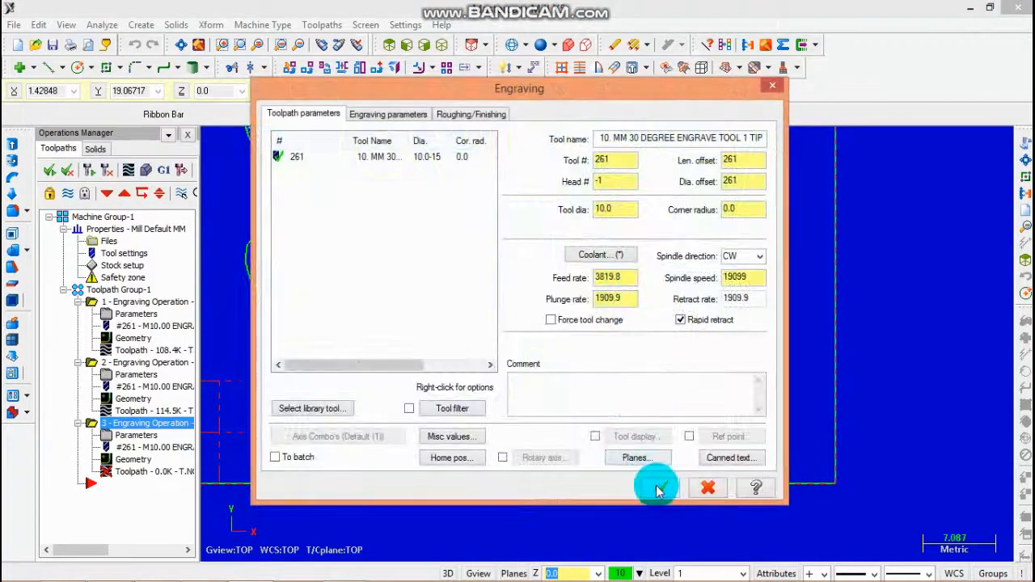
left_click(655, 486)
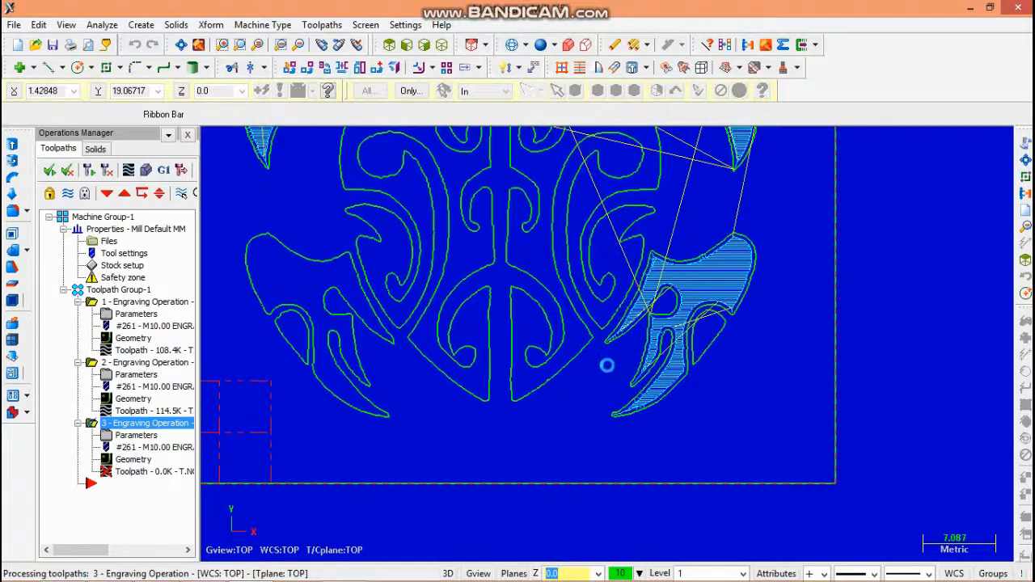
- Start a fourth Engraving toolpath and chain the left rear flipper's small outline and the left half of the shell, continuing past its branch point
left_click(1024, 148)
left_click(279, 342)
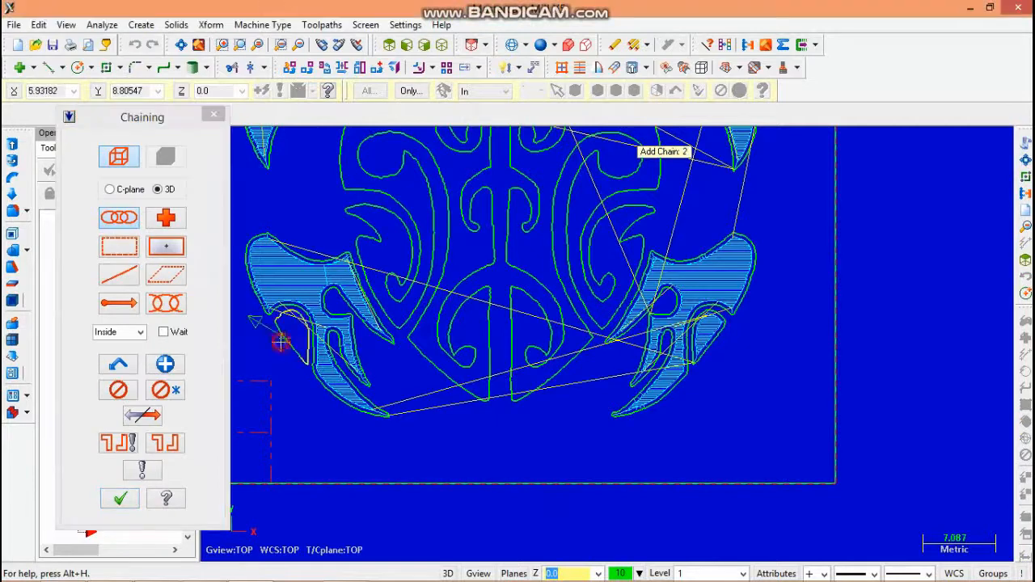
left_click(404, 232)
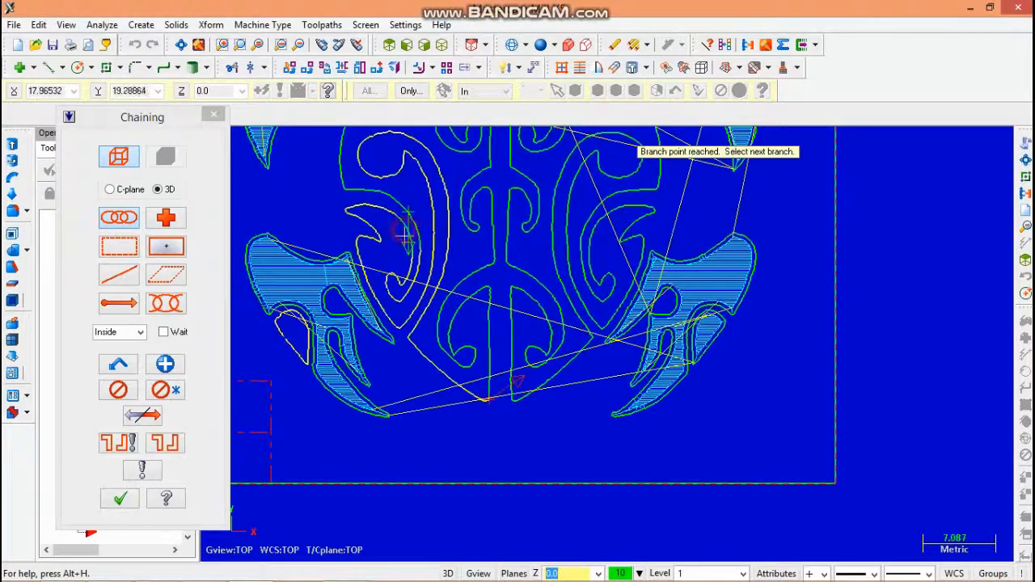
left_click(488, 349)
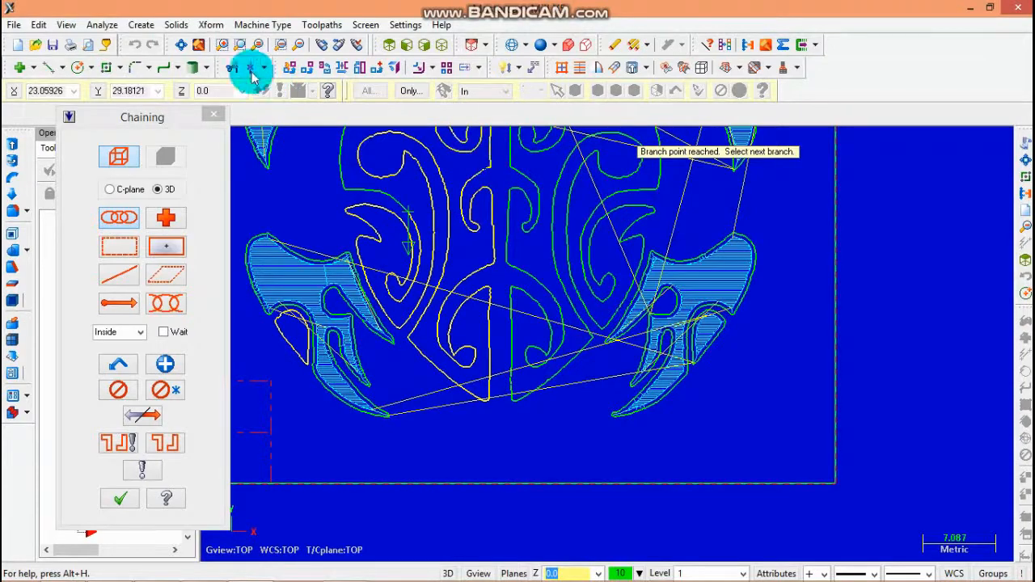
- Check the chained outline of the left shell half, accept the chains and generate the fourth engraving toolpath with the existing parameters
left_click(181, 45)
scroll(576, 274, "up", 5)
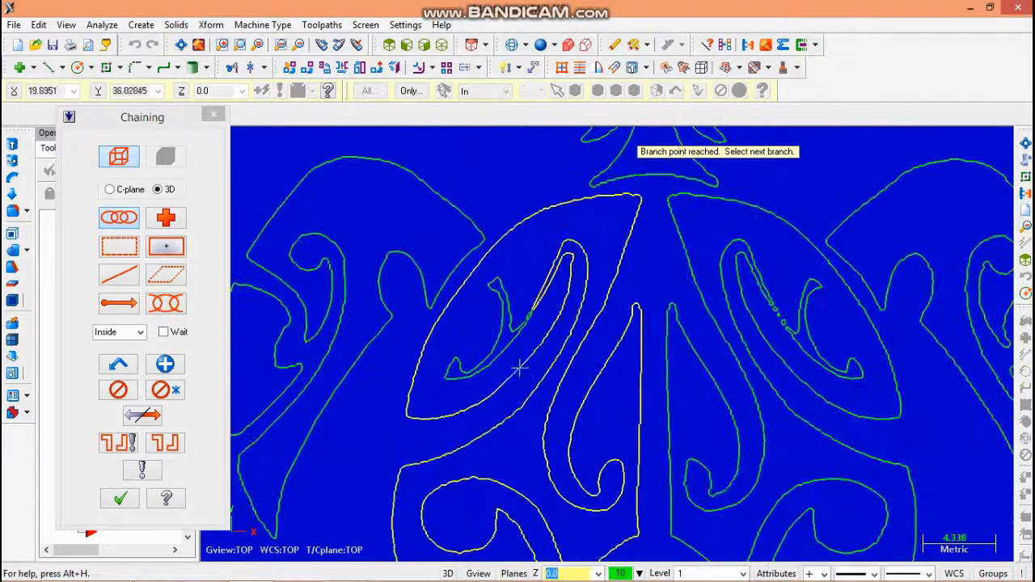
scroll(518, 368, "down", 3)
scroll(527, 434, "up", 1)
scroll(510, 529, "down", 1)
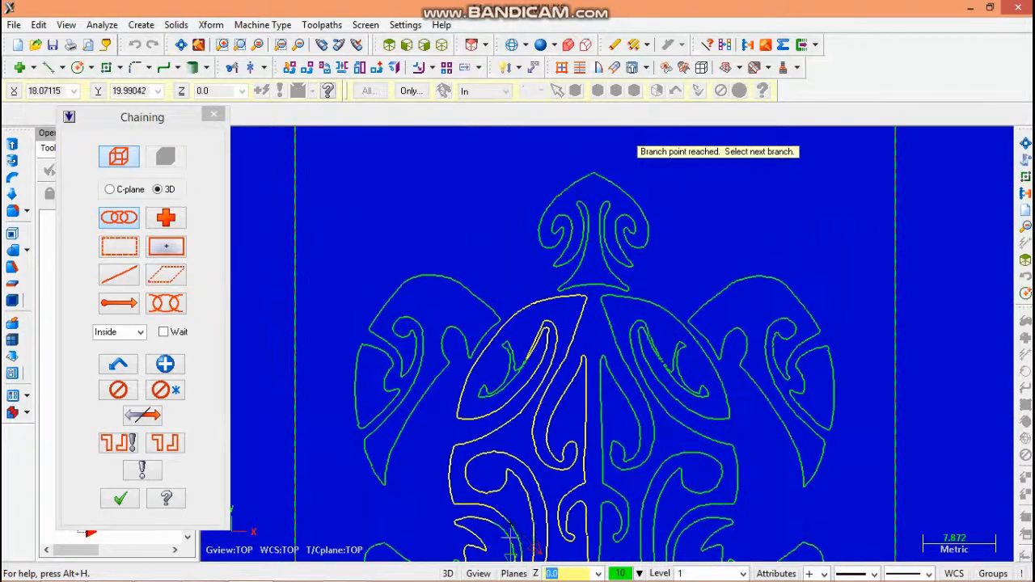
left_click(116, 500)
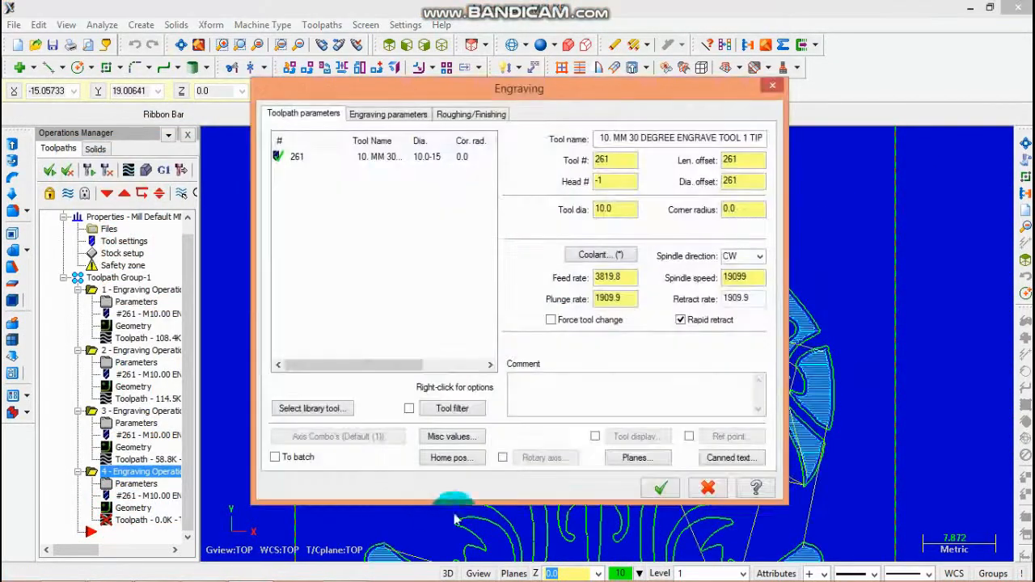
left_click(662, 486)
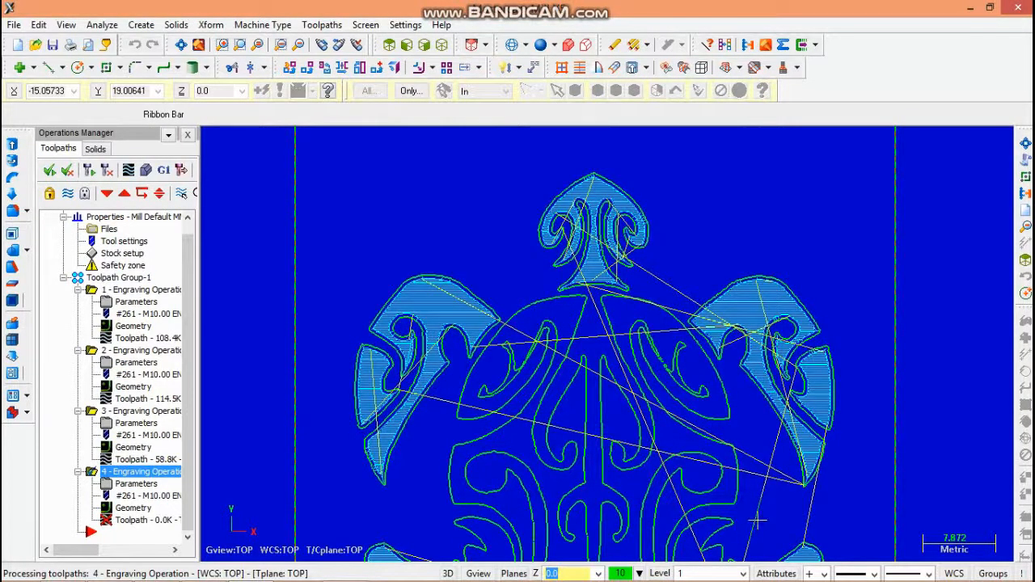
- Create a fifth Engraving toolpath from the right half of the shell, continuing the chain past its branch point and using the existing parameters
scroll(707, 436, "down", 2)
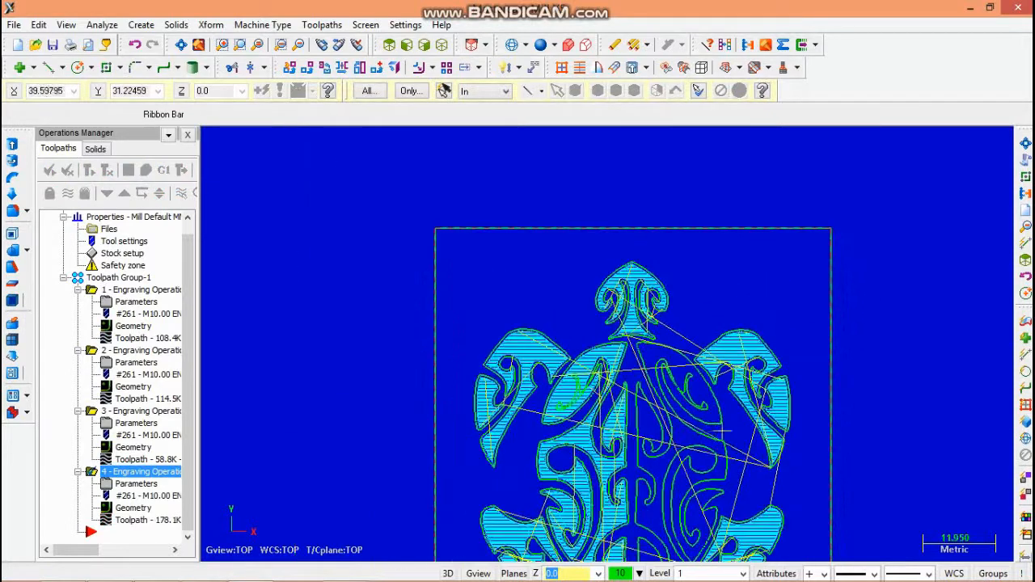
left_click(181, 44)
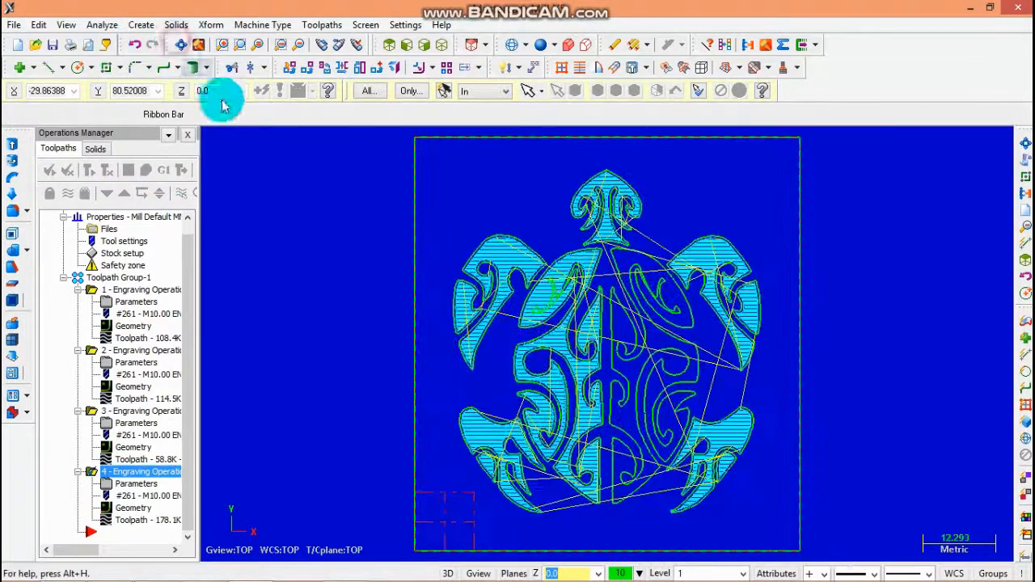
left_click(1023, 159)
scroll(696, 360, "up", 3)
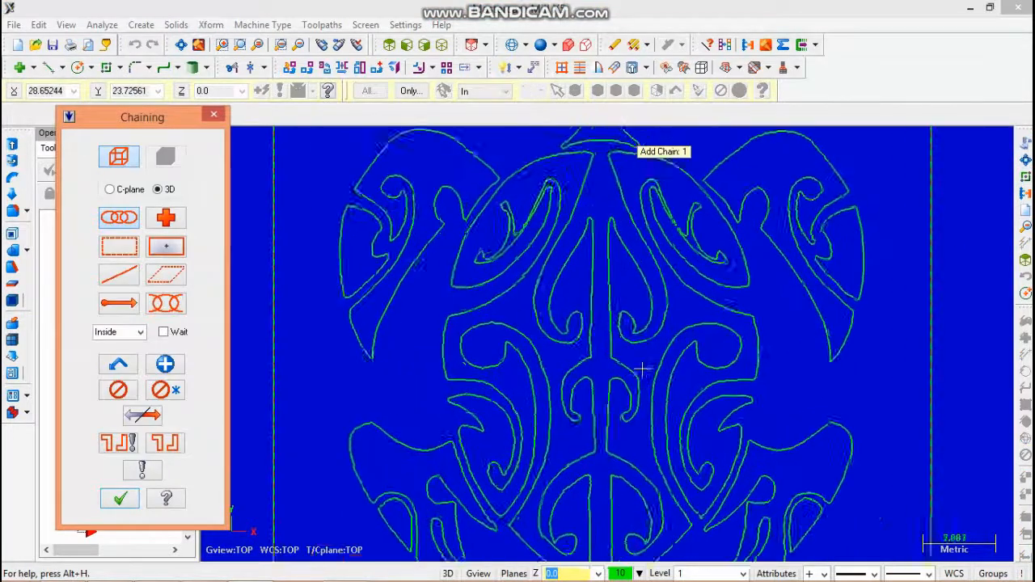
scroll(683, 204, "down", 1)
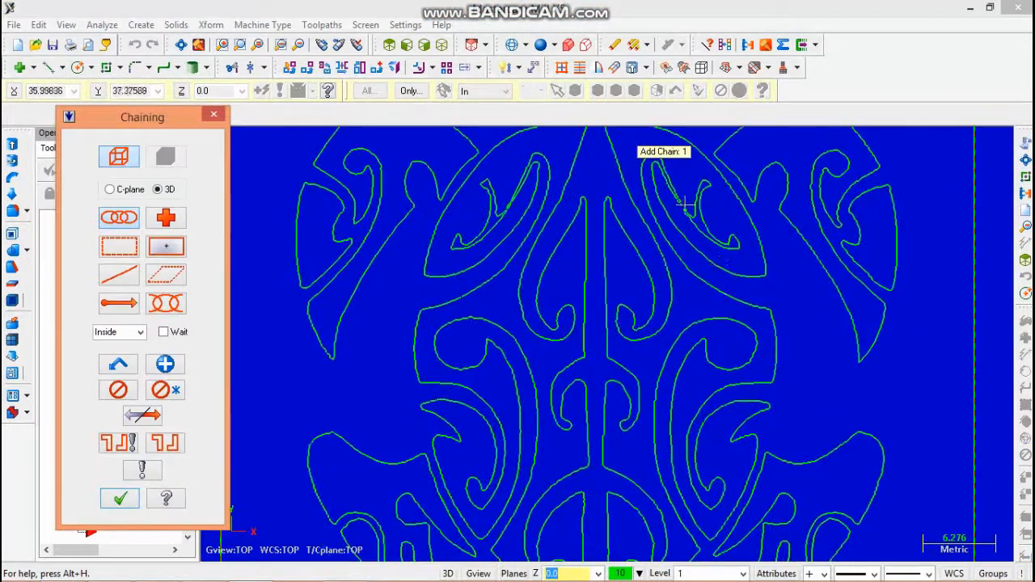
left_click(750, 232)
scroll(776, 370, "down", 1)
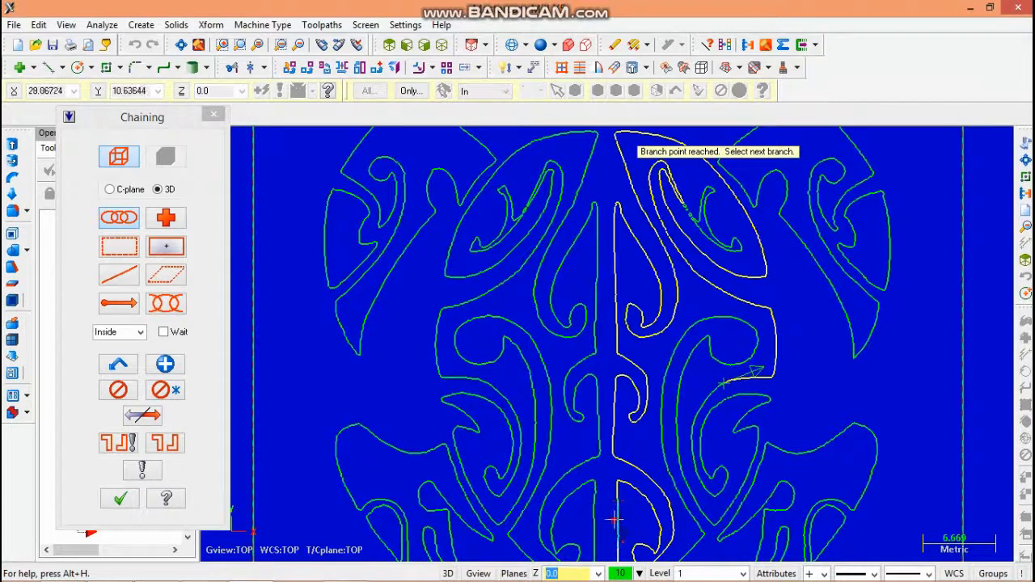
left_click(695, 515)
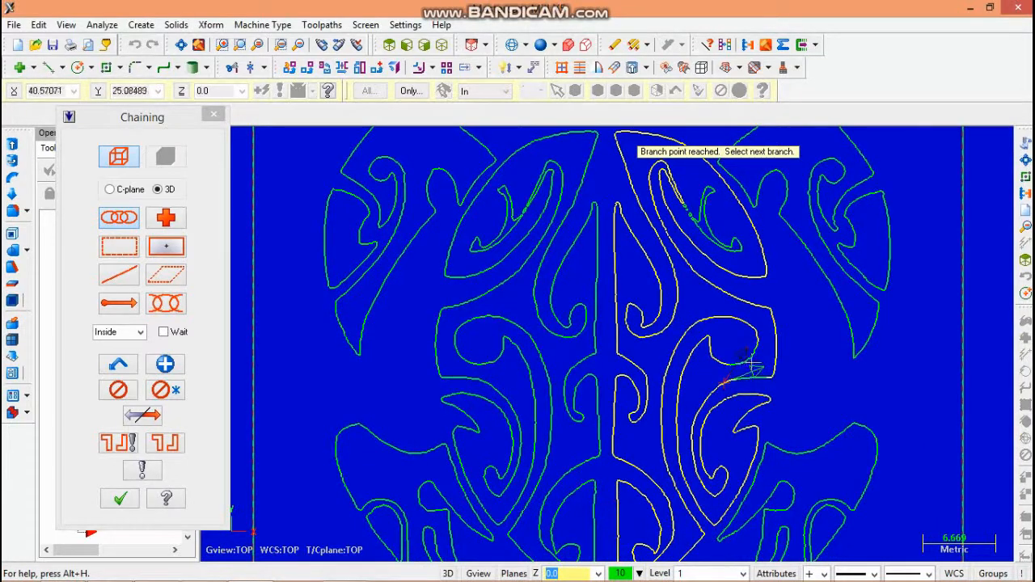
scroll(751, 366, "down", 4)
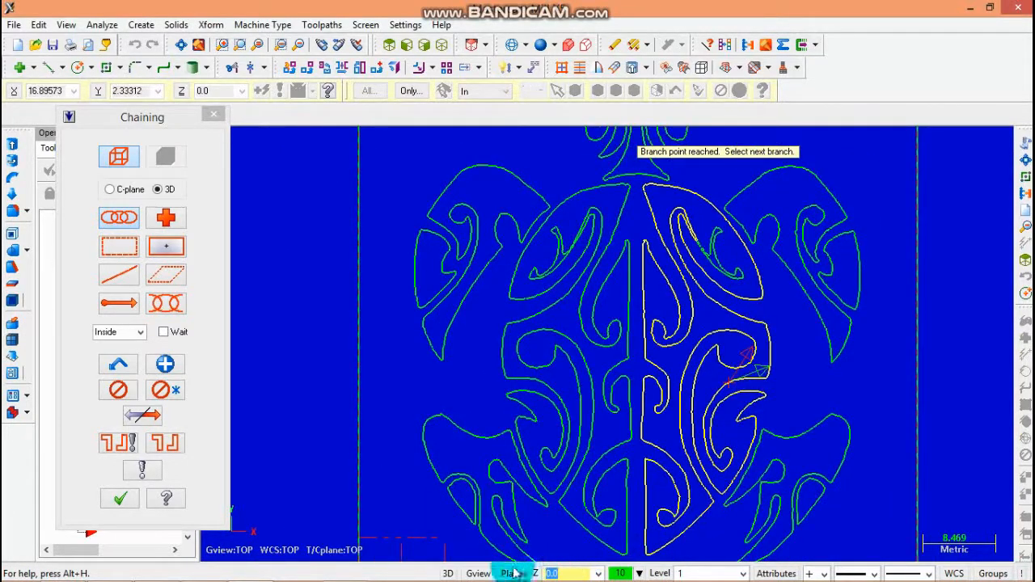
left_click(120, 498)
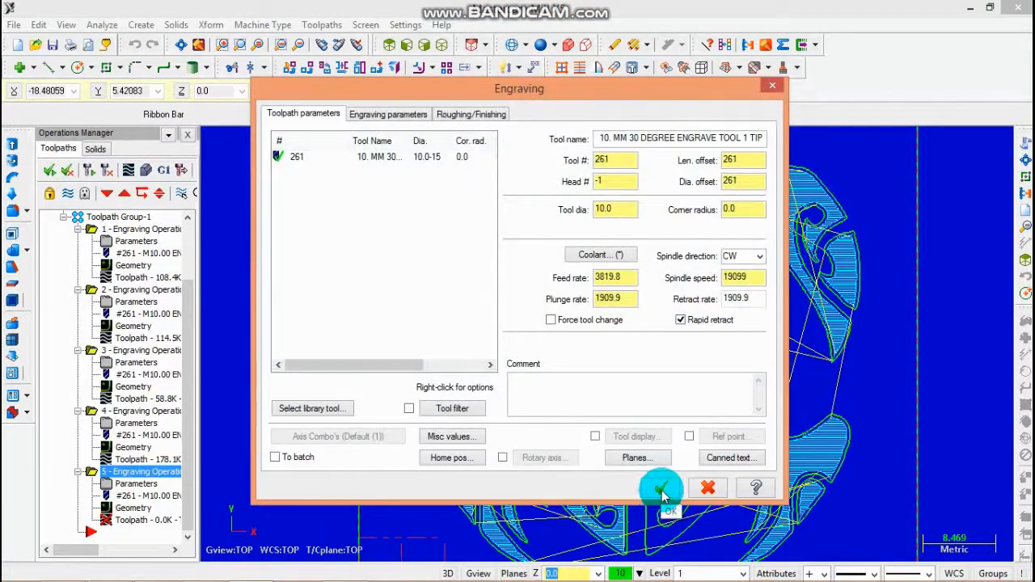
left_click(661, 488)
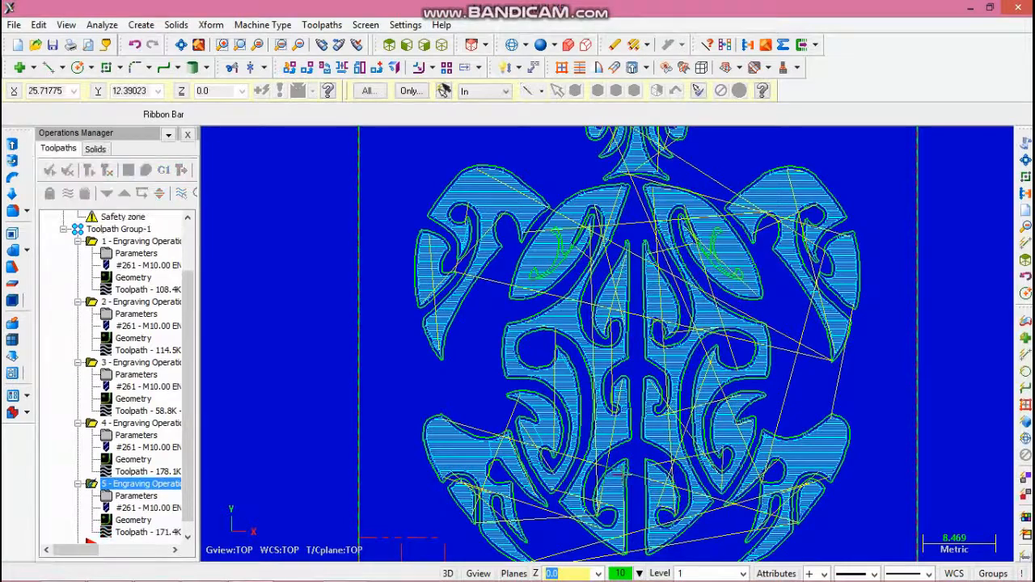
- Verify all five engraving operations in an isometric view by running the machining simulation on the stock to the end
scroll(798, 358, "down", 2)
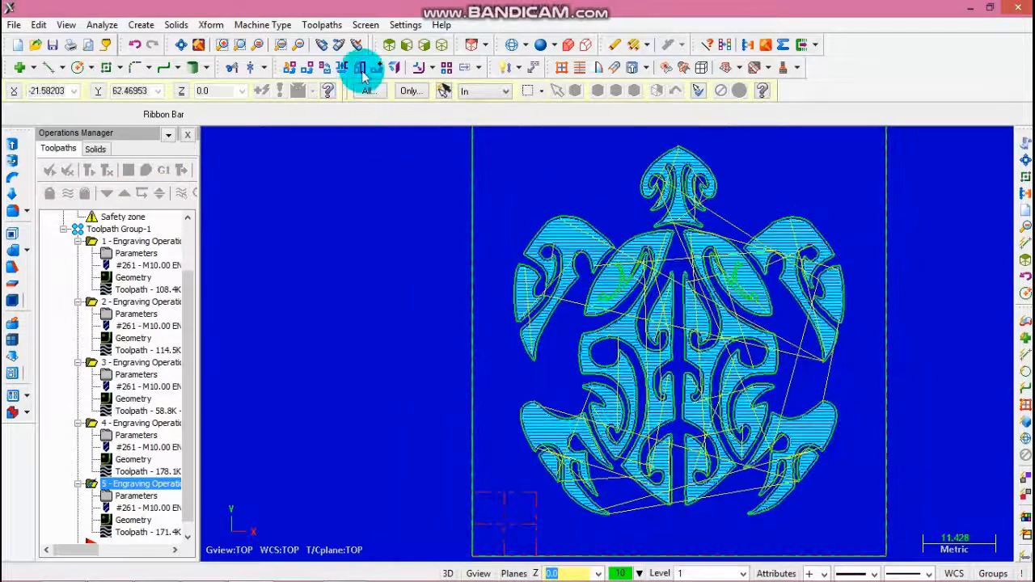
left_click(180, 47)
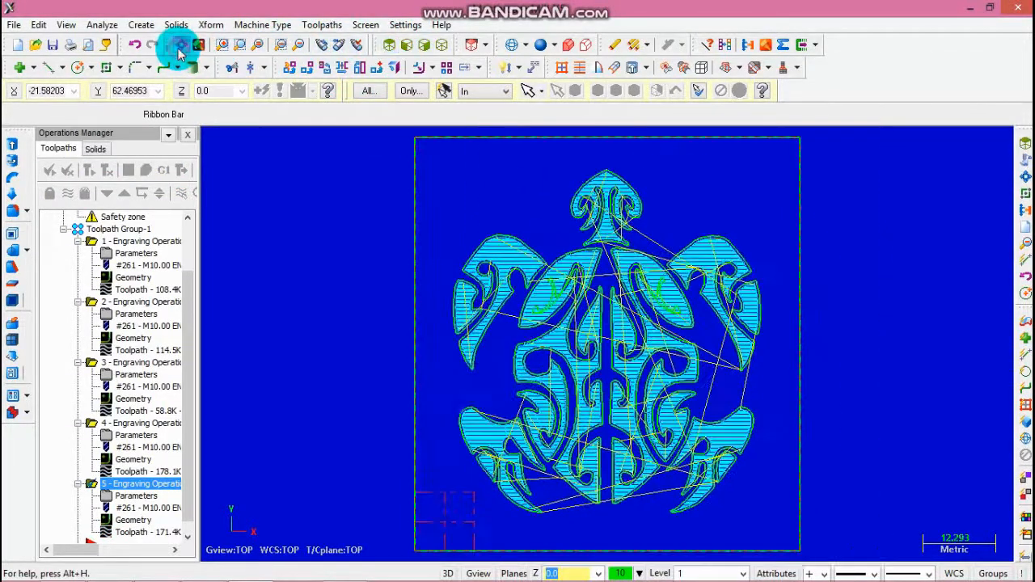
left_click(441, 46)
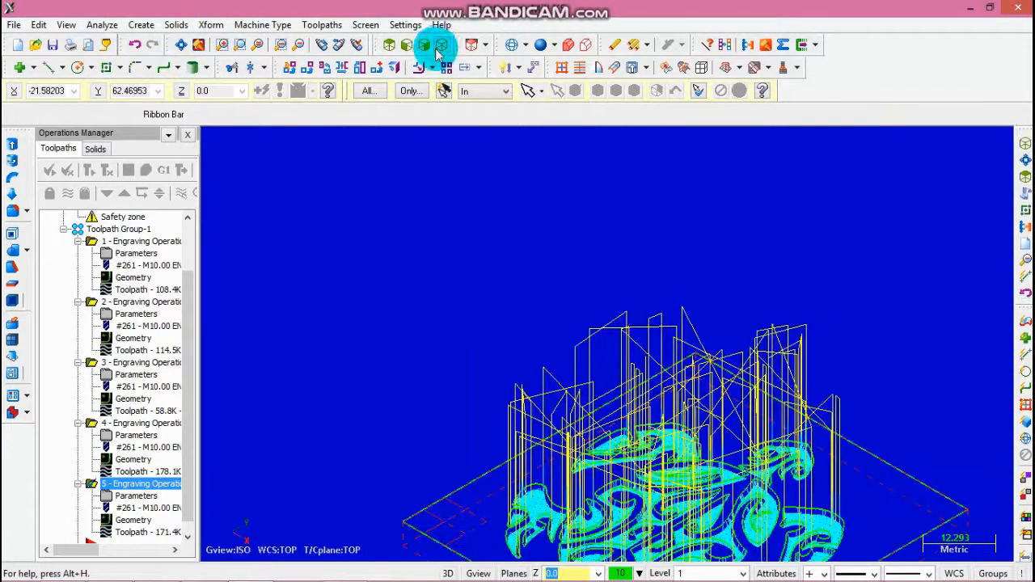
left_click(182, 45)
scroll(539, 230, "down", 3)
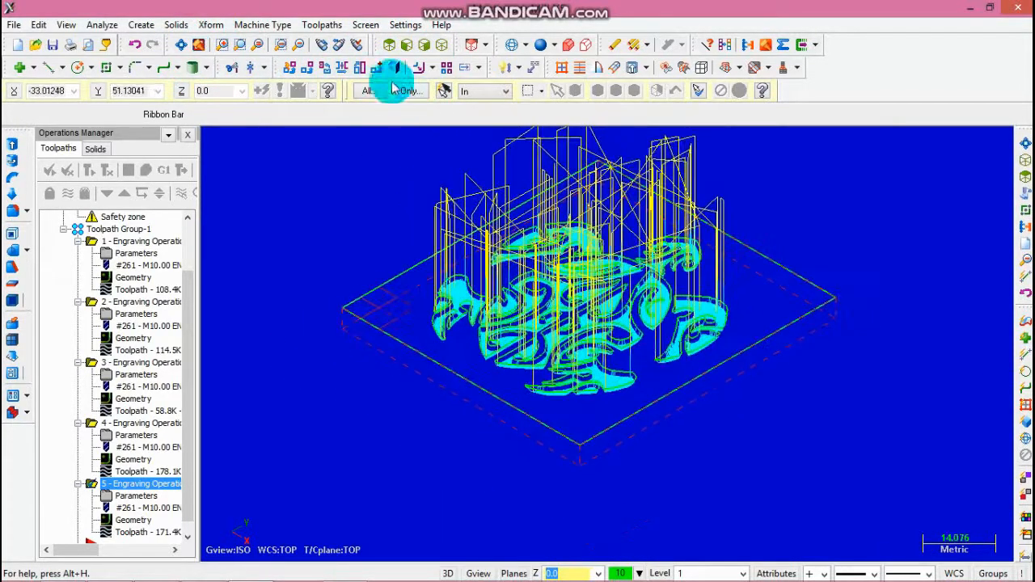
left_click(297, 45)
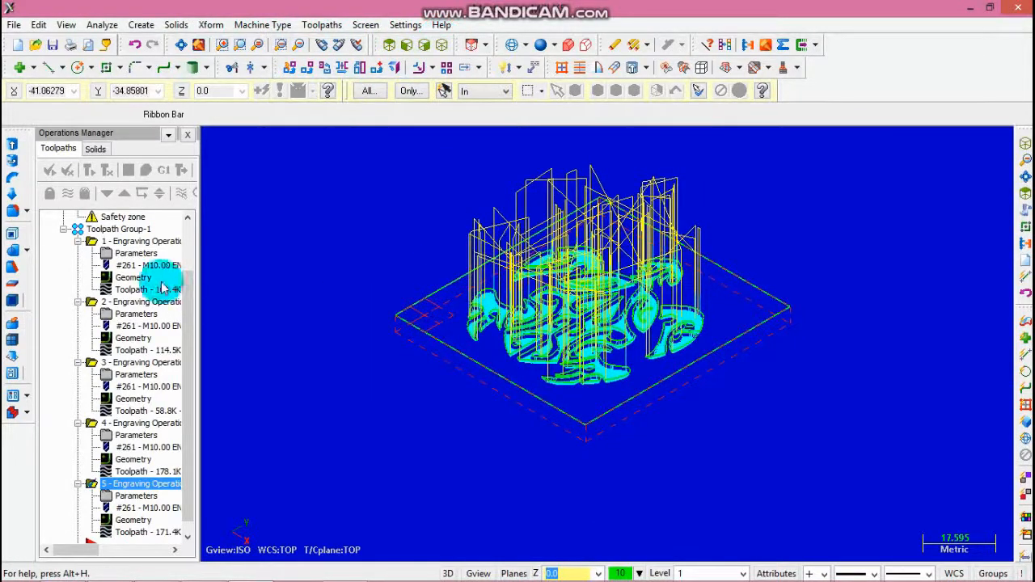
left_click(146, 170)
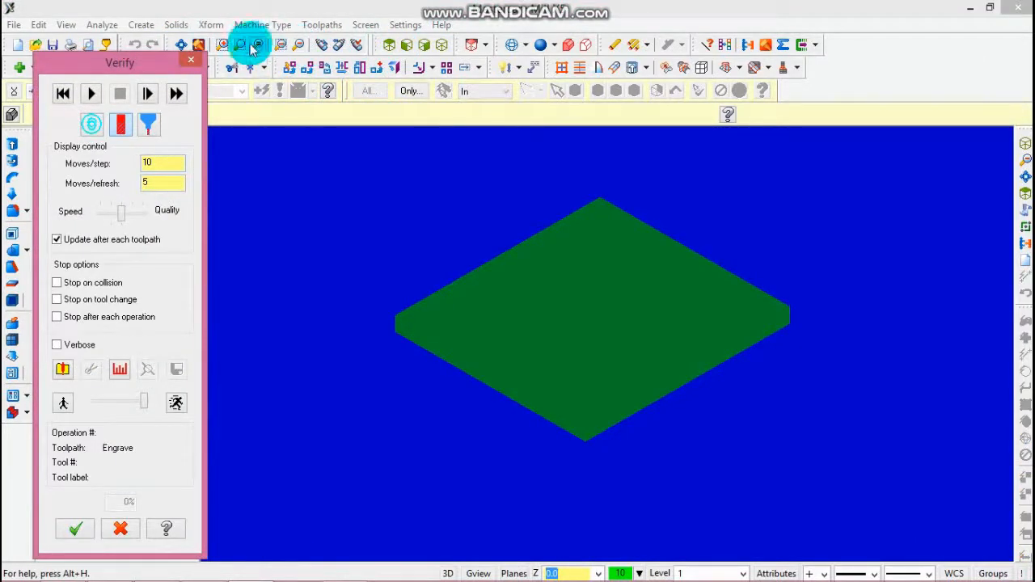
left_click(224, 46)
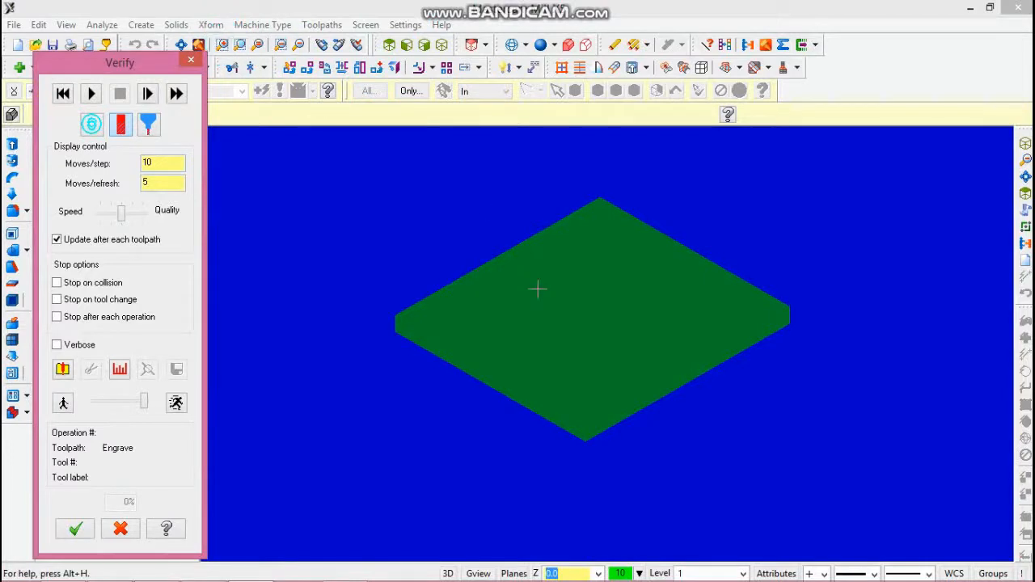
left_click(223, 45)
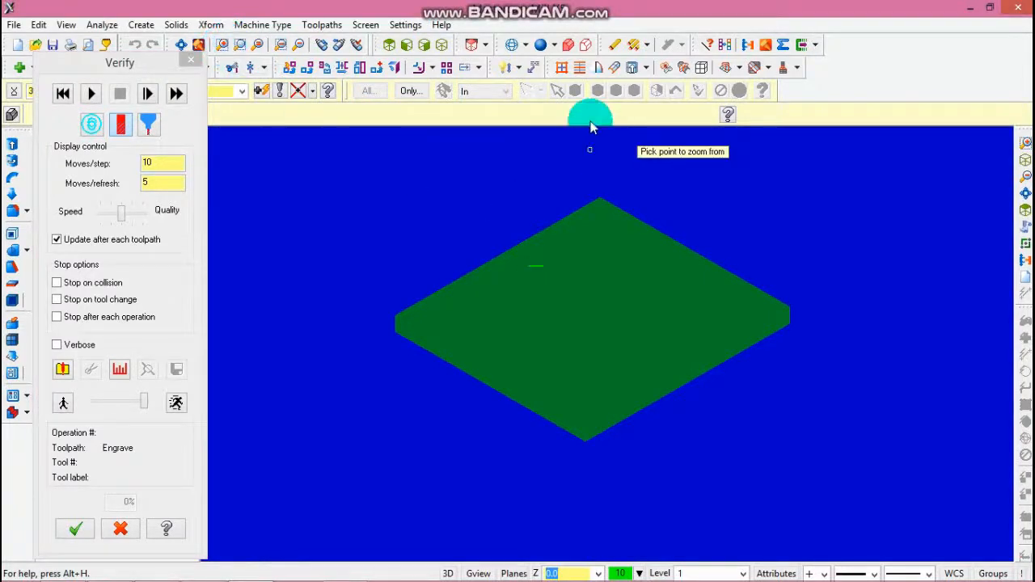
left_click(442, 50)
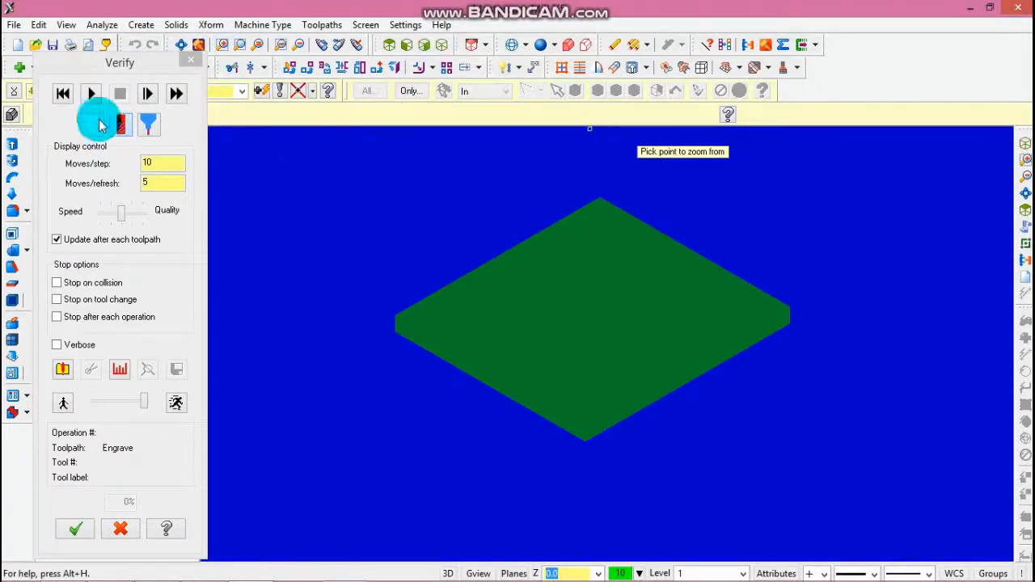
left_click(93, 94)
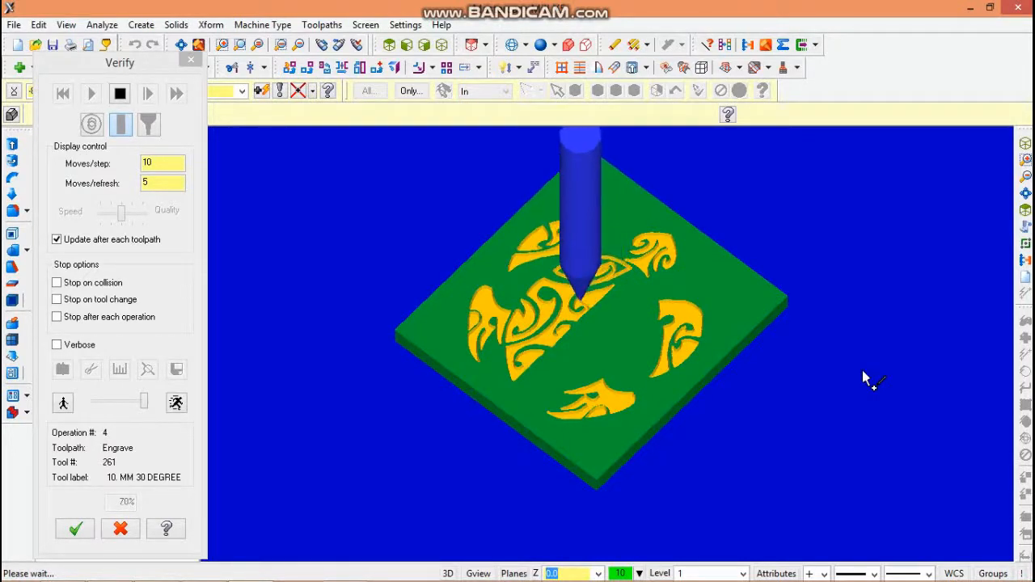
middle_click_drag(849, 413, 856, 431)
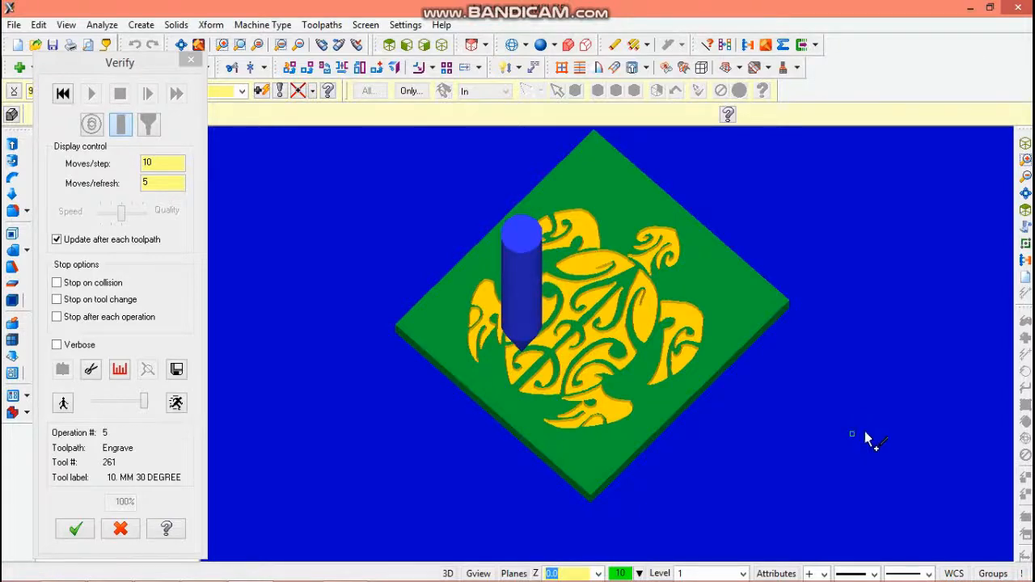
left_click(389, 45)
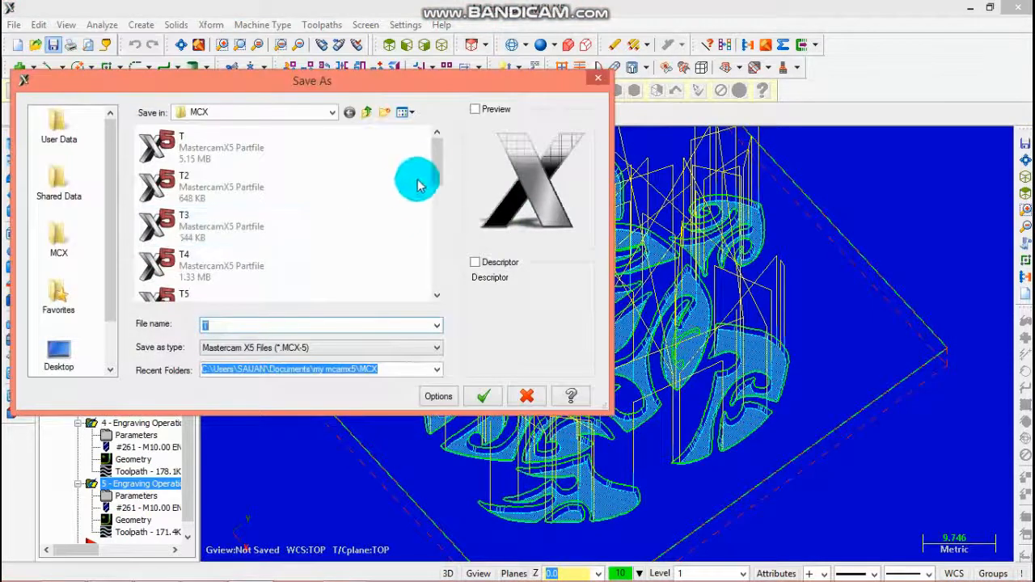
- Save the part in the MCX folder as a Mastercam X5 file named T15
left_click_drag(427, 167, 307, 296)
left_click(266, 289)
left_click(232, 321)
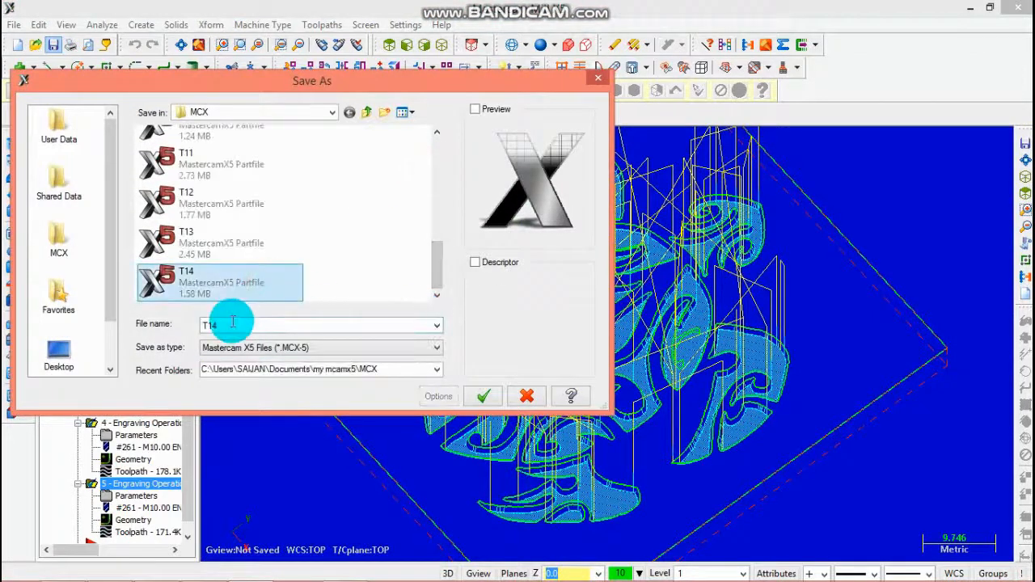
double_click(232, 322)
key("BackSpace")
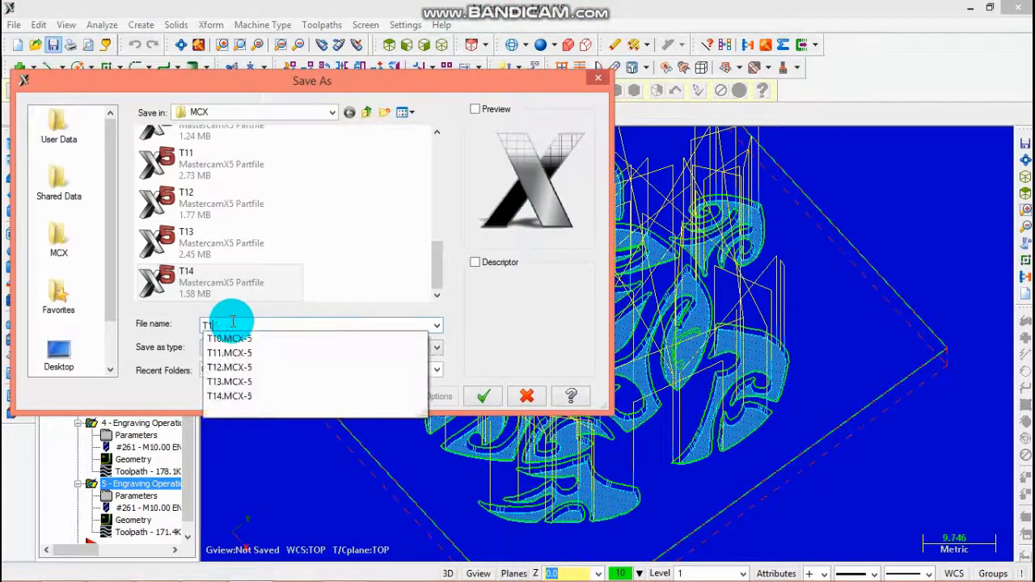
type("5")
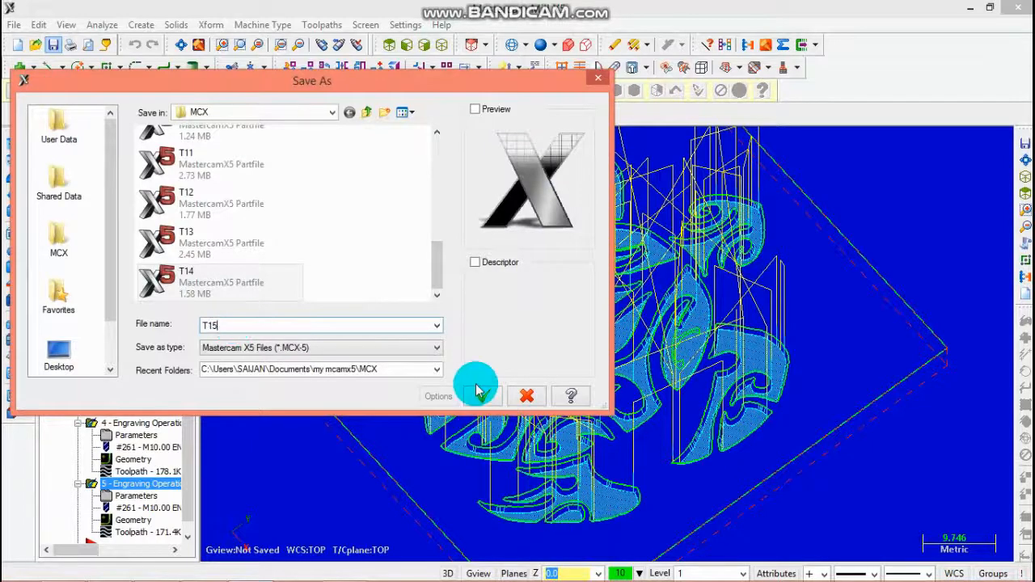